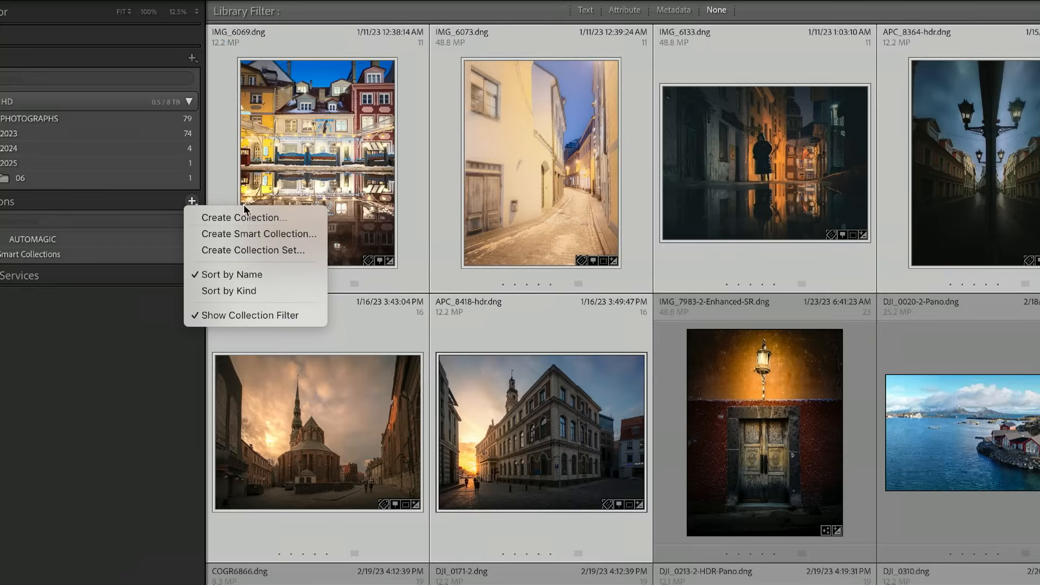
# - Create a top-level collection set named PORTFOLIO
pyautogui.click(242, 244)
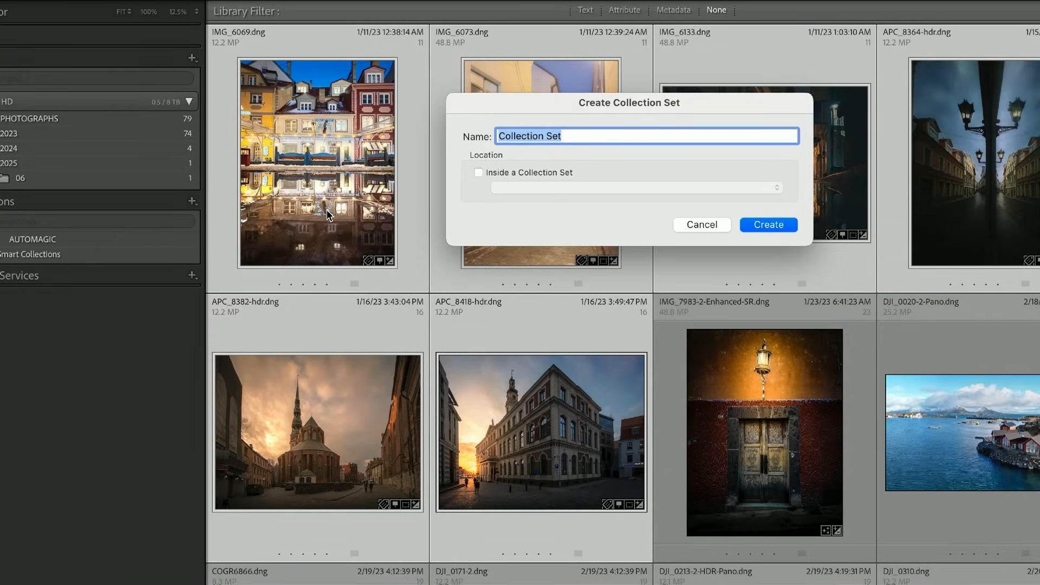
pyautogui.write('PORTFOLIO')
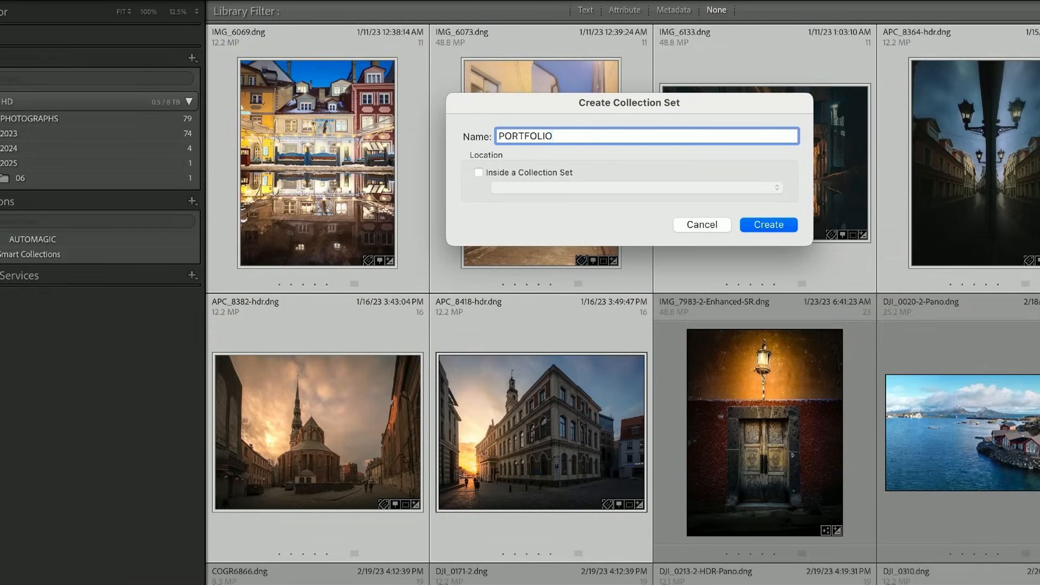
pyautogui.click(762, 227)
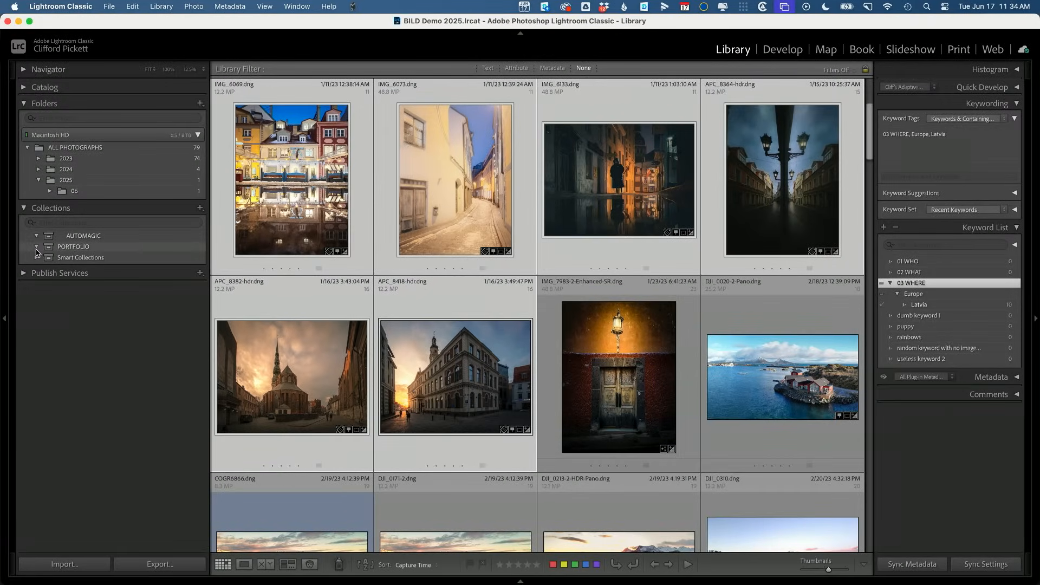
# - Start a smart collection inside PORTFOLIO named LANDSCAPE with leading spaces, matching a rating greater than or equal to five stars
pyautogui.rightClick(62, 250)
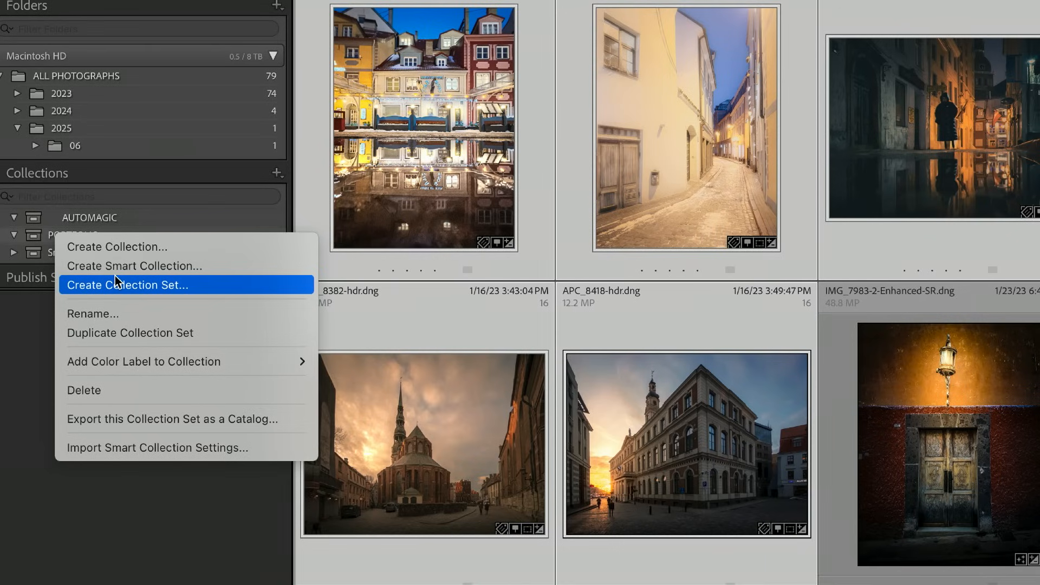
pyautogui.click(115, 266)
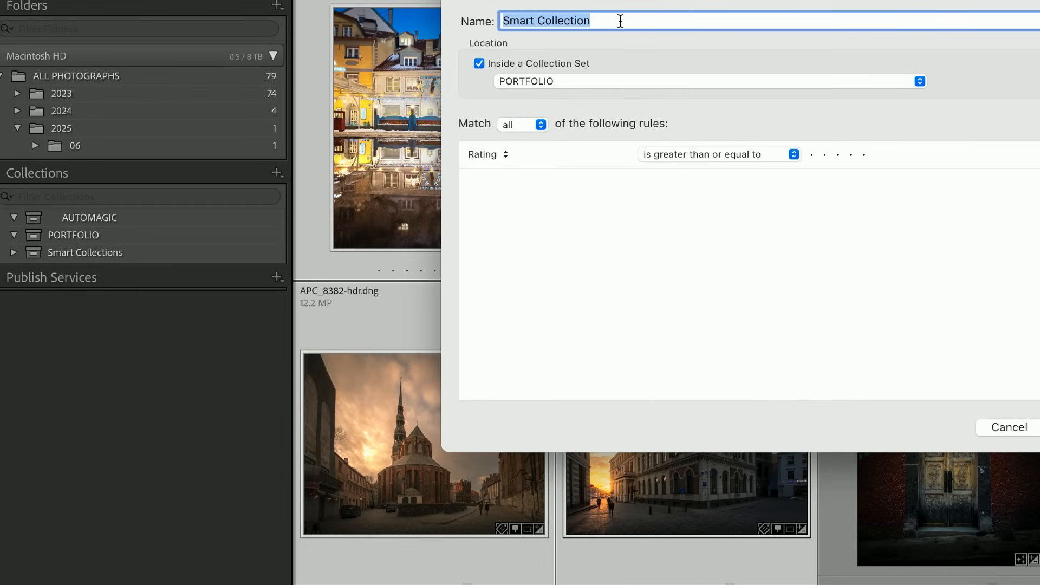
pyautogui.write('LANDSCAPE')
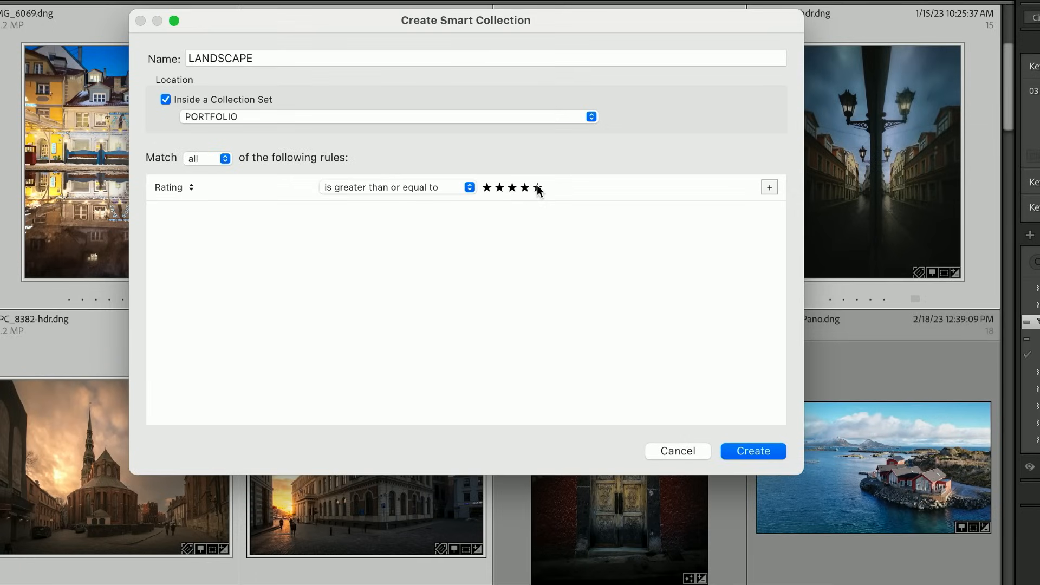
pyautogui.click(190, 57)
pyautogui.click(190, 58)
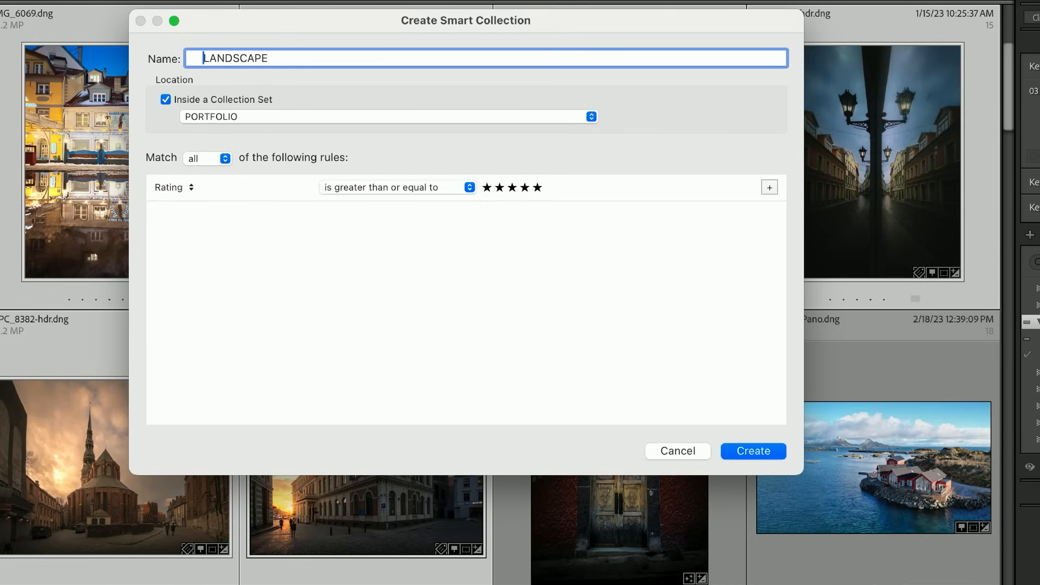
# - Add a second rule requiring Keywords to contain Landscape and create the smart collection
pyautogui.click(769, 189)
pyautogui.click(190, 217)
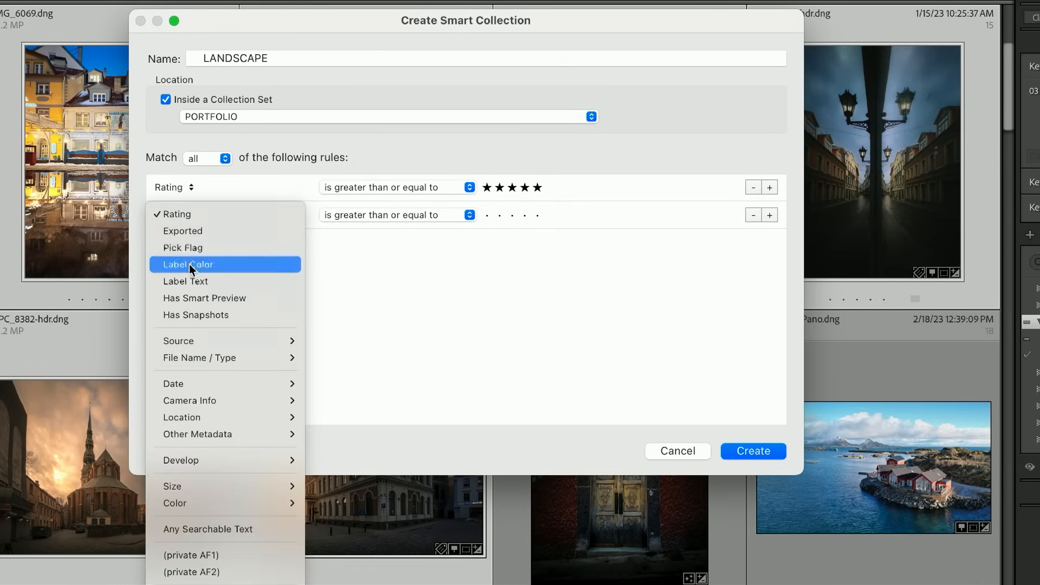
pyautogui.moveTo(227, 432)
pyautogui.click(351, 502)
pyautogui.click(513, 214)
pyautogui.write('Landscape')
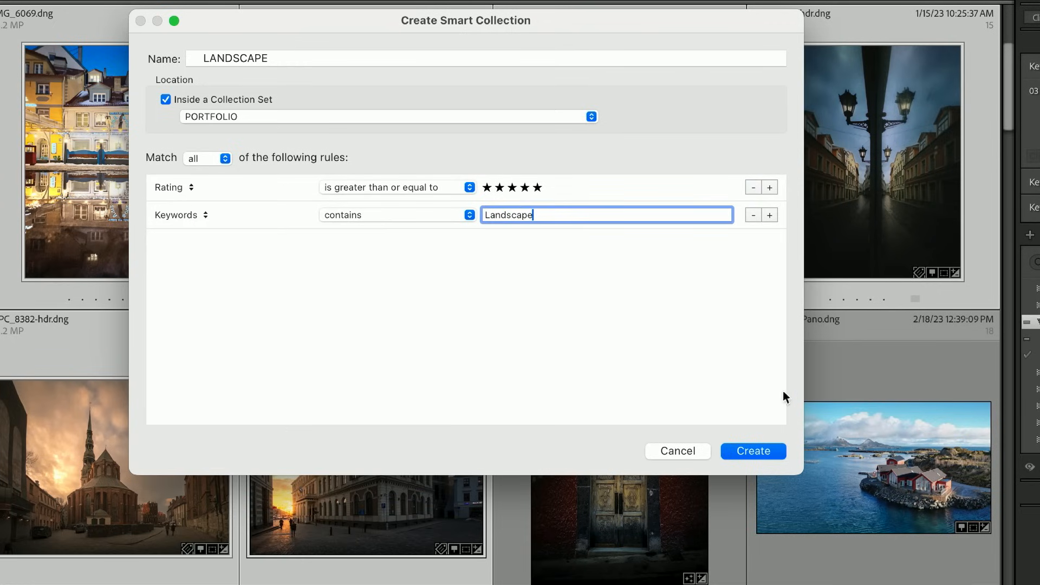
pyautogui.click(770, 450)
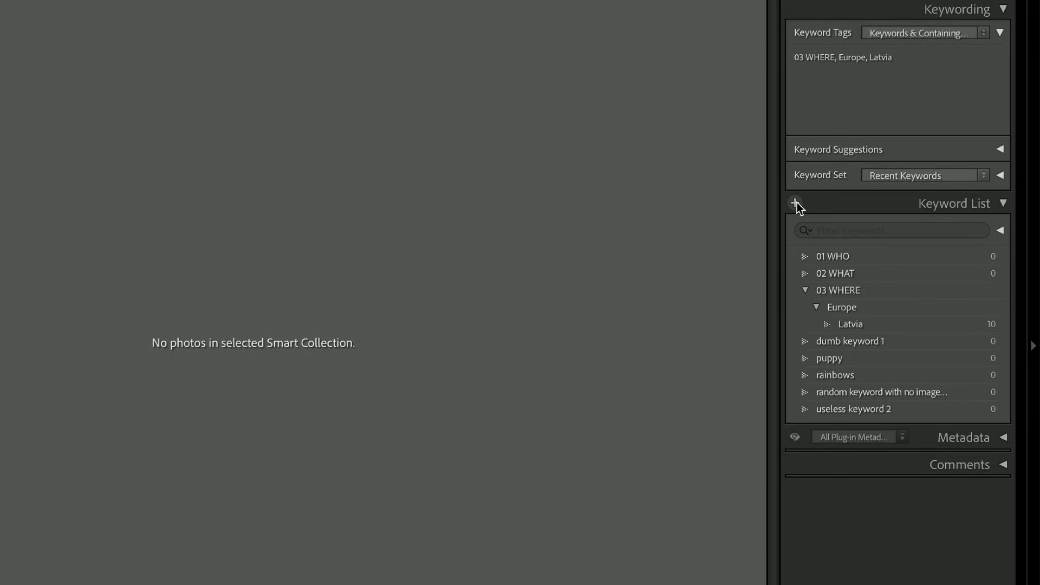
# - Create a new top-level keyword tag named "0 GENRES: PORTFOLIO"
pyautogui.click(795, 203)
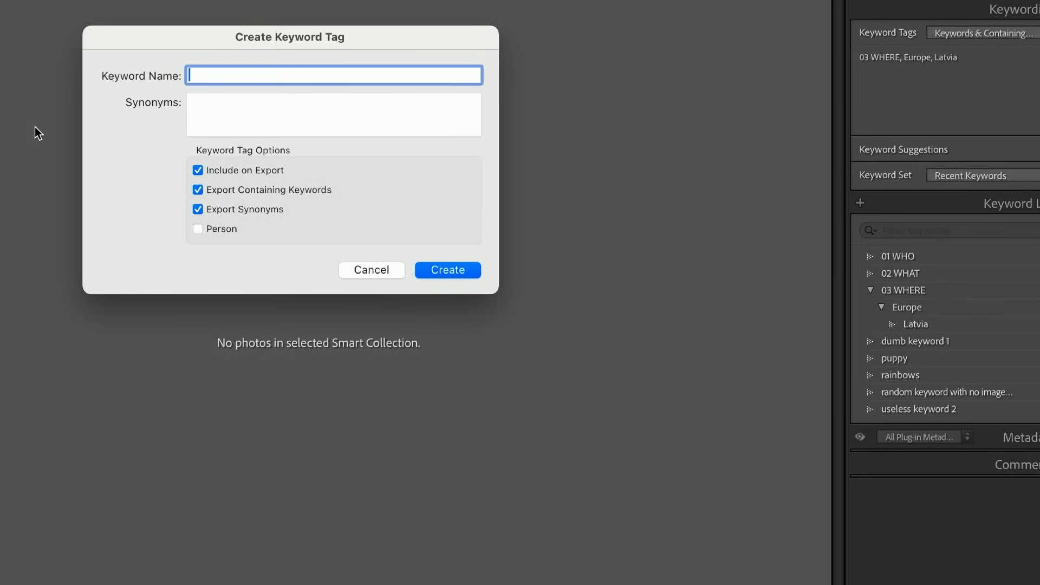
pyautogui.write('0 GENRES: PORTFOLIO')
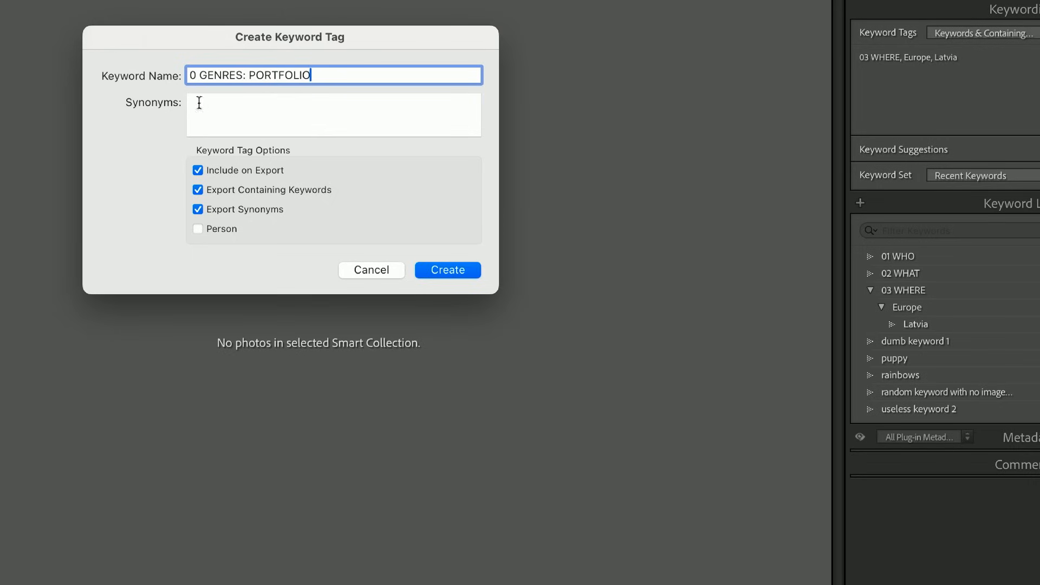
pyautogui.click(454, 268)
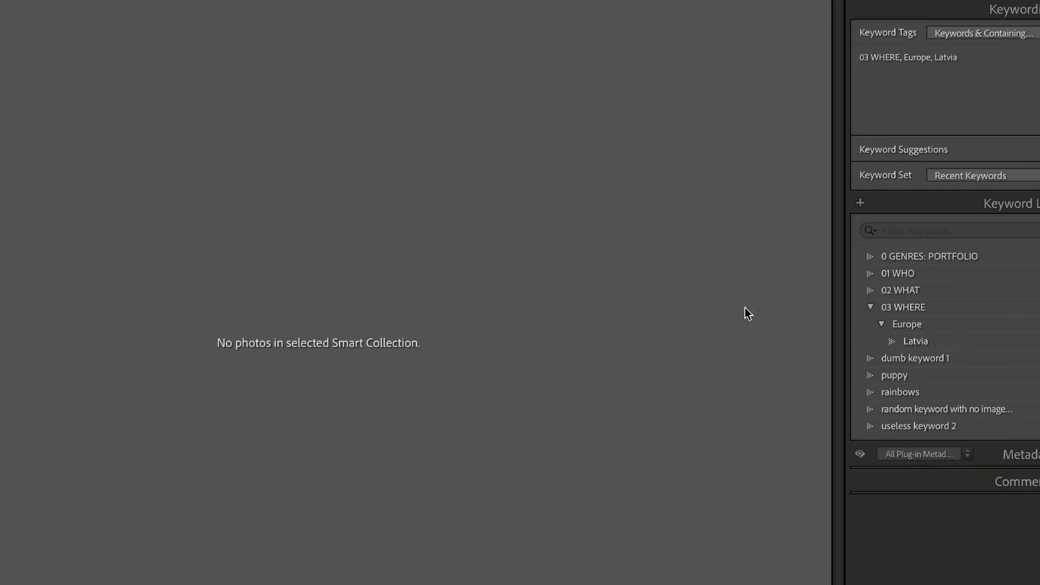
# - Create a Landscape keyword inside "0 GENRES: PORTFOLIO" and expand that parent keyword
pyautogui.rightClick(916, 262)
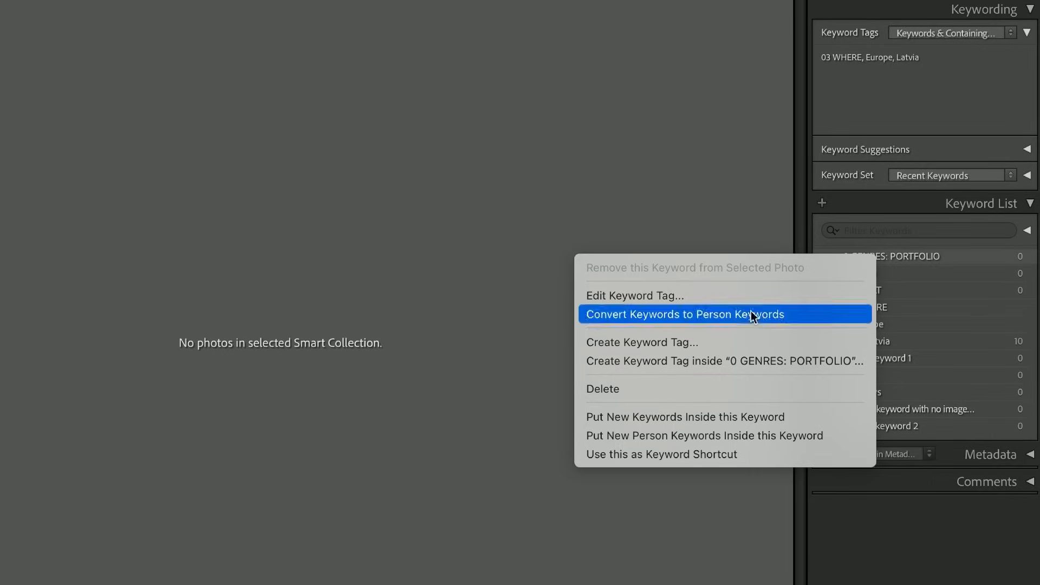
pyautogui.click(672, 359)
pyautogui.write('Landscape')
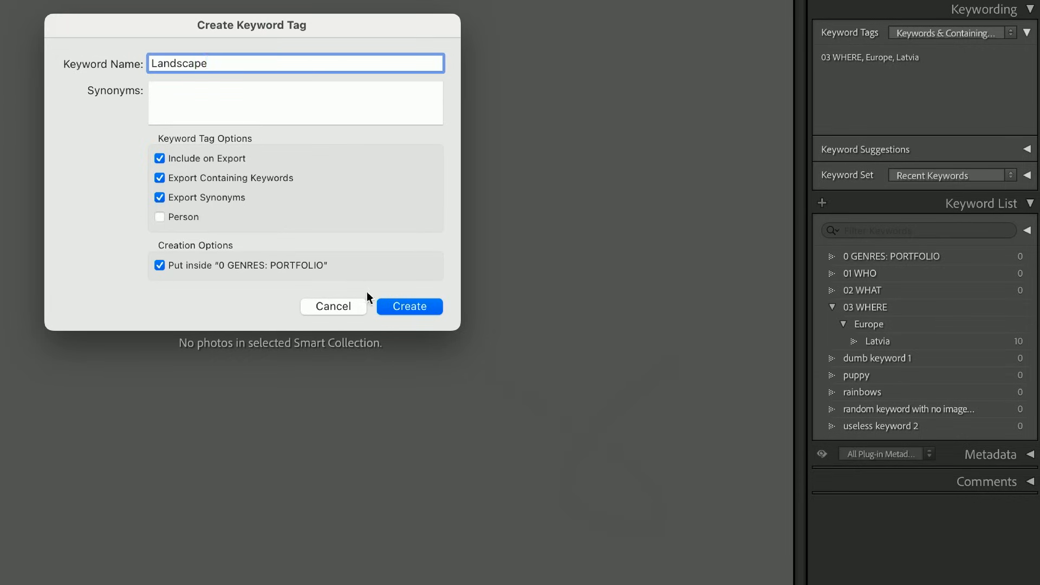
pyautogui.click(397, 304)
pyautogui.click(834, 255)
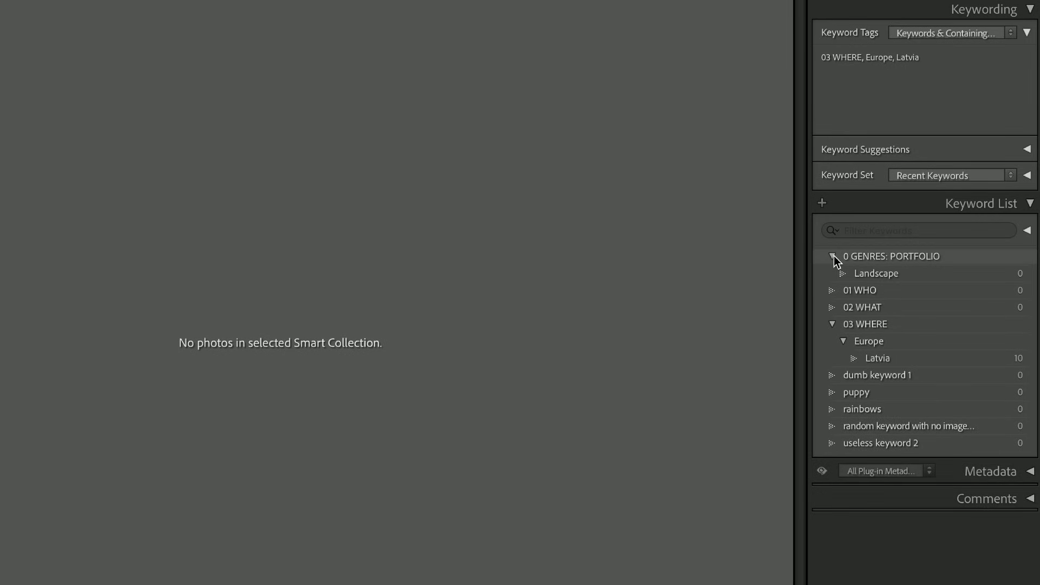
# - Create a Night Photography keyword tag inside "0 GENRES: PORTFOLIO"
pyautogui.rightClick(859, 255)
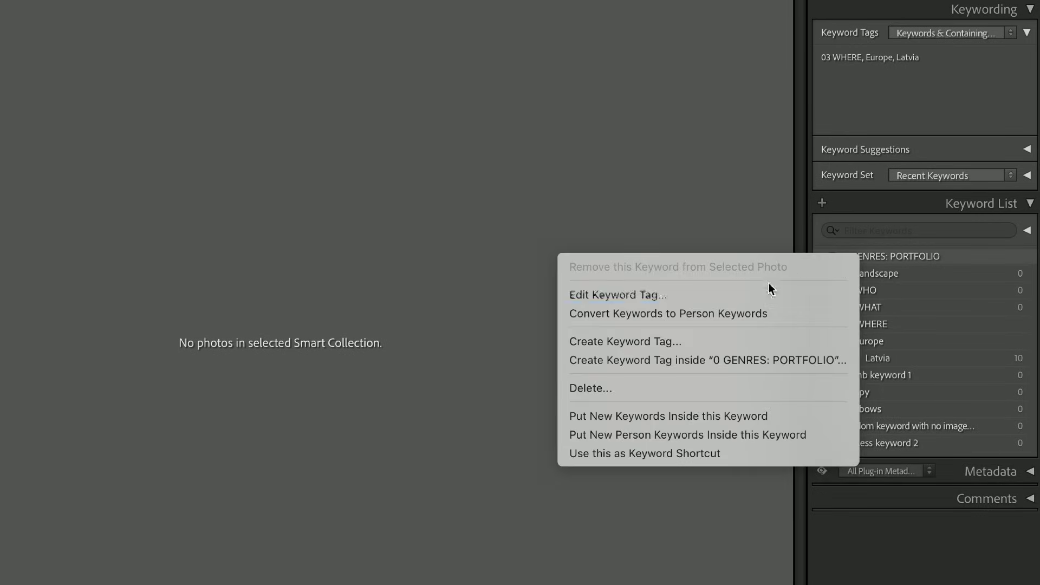
pyautogui.click(690, 361)
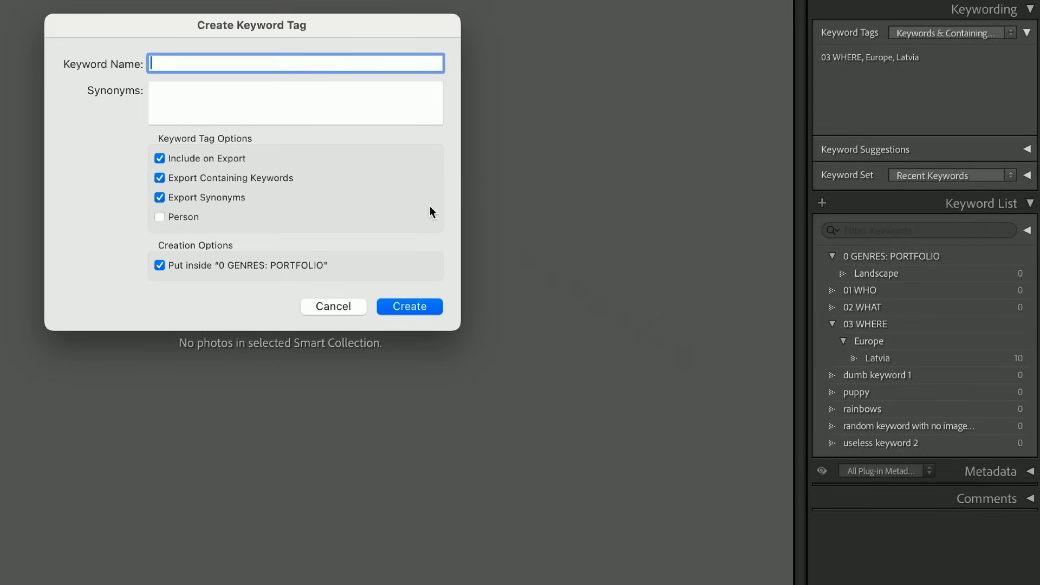
pyautogui.write('Night Photobraphy')
pyautogui.press('BackSpace')
pyautogui.press('BackSpace')
pyautogui.press('BackSpace')
pyautogui.press('BackSpace')
pyautogui.press('BackSpace')
pyautogui.press('BackSpace')
pyautogui.write('graphy')
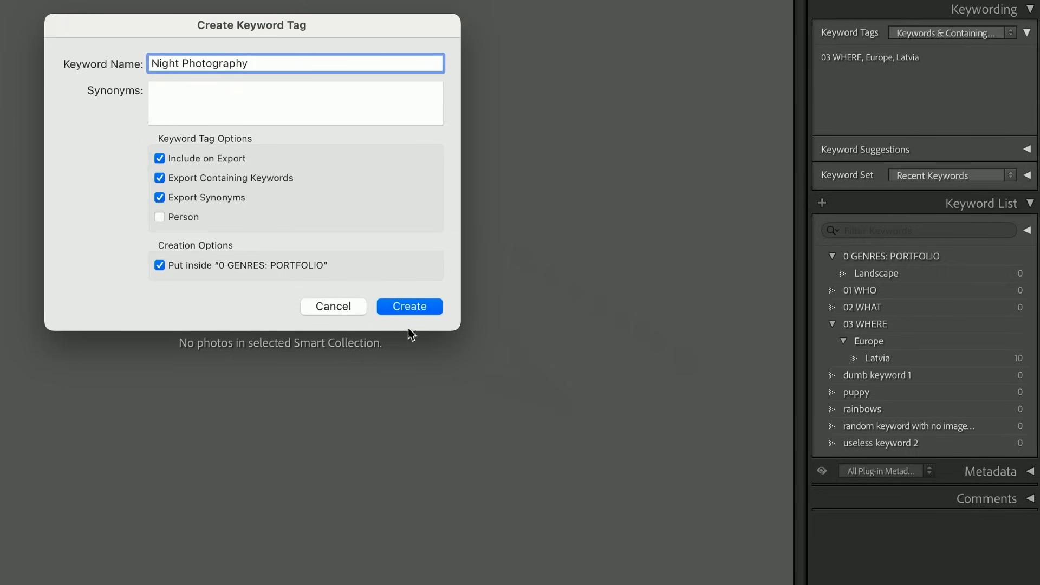
pyautogui.click(406, 306)
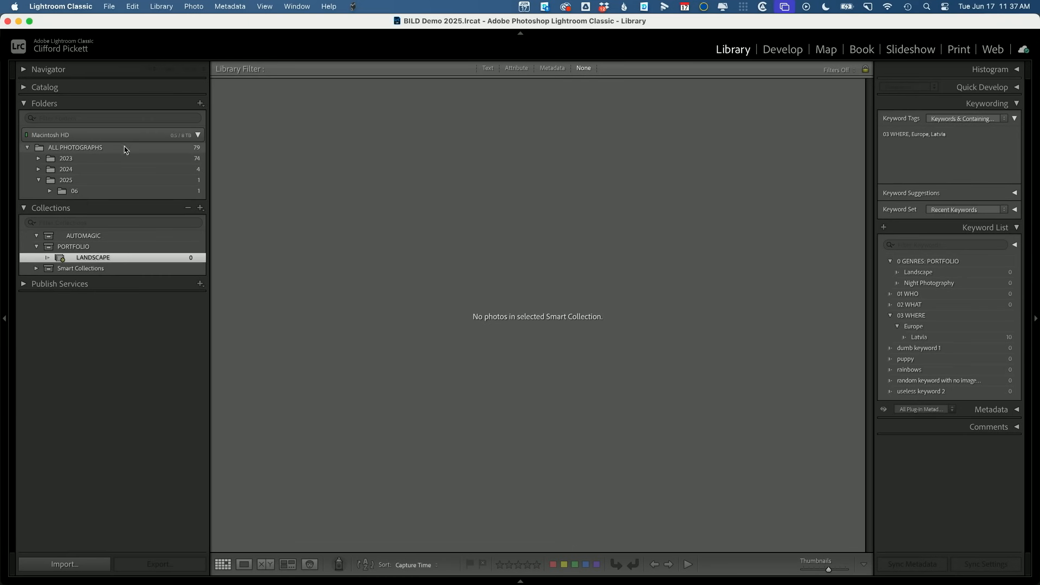
# - Expand the 2023 folder under ALL PHOTOGRAPHS and show the photos in its subfolder 10
pyautogui.click(124, 150)
pyautogui.click(82, 158)
pyautogui.click(39, 158)
pyautogui.click(89, 235)
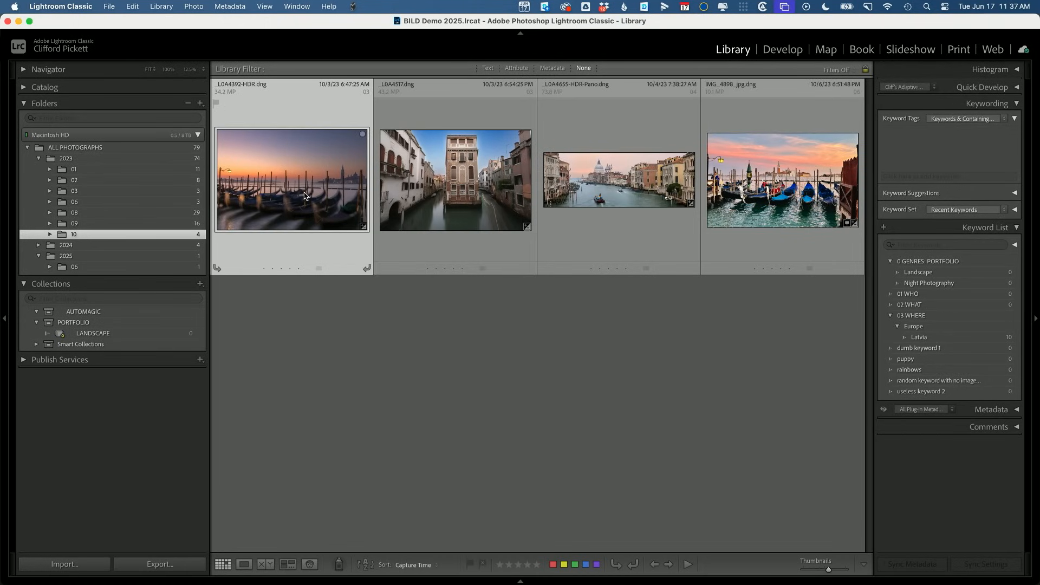
# - Rate the gondola sunrise photo four stars, the canal building photo five stars and the Grand Canal panorama four stars
pyautogui.moveTo(305, 197)
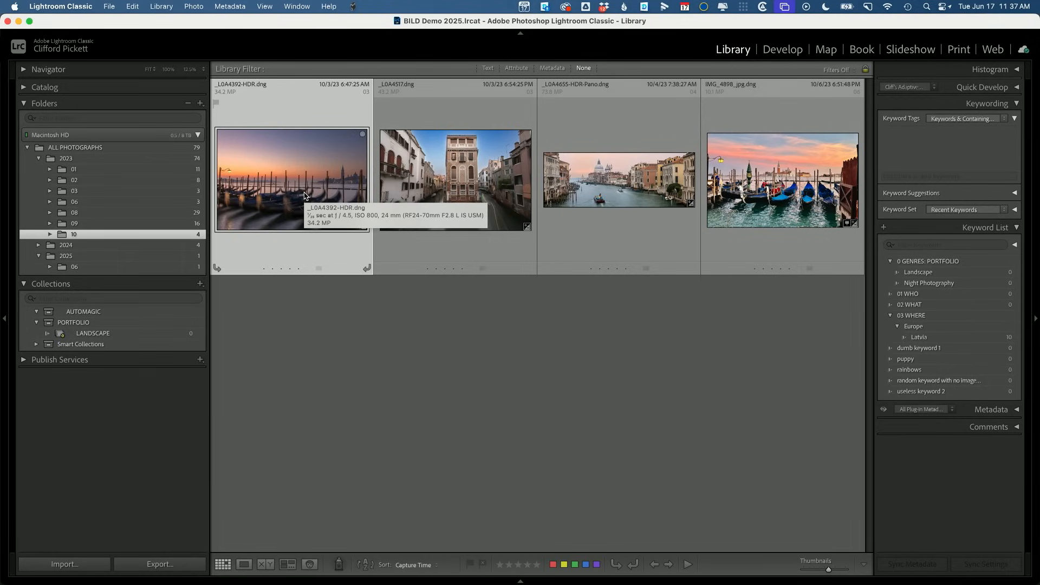
pyautogui.click(319, 269)
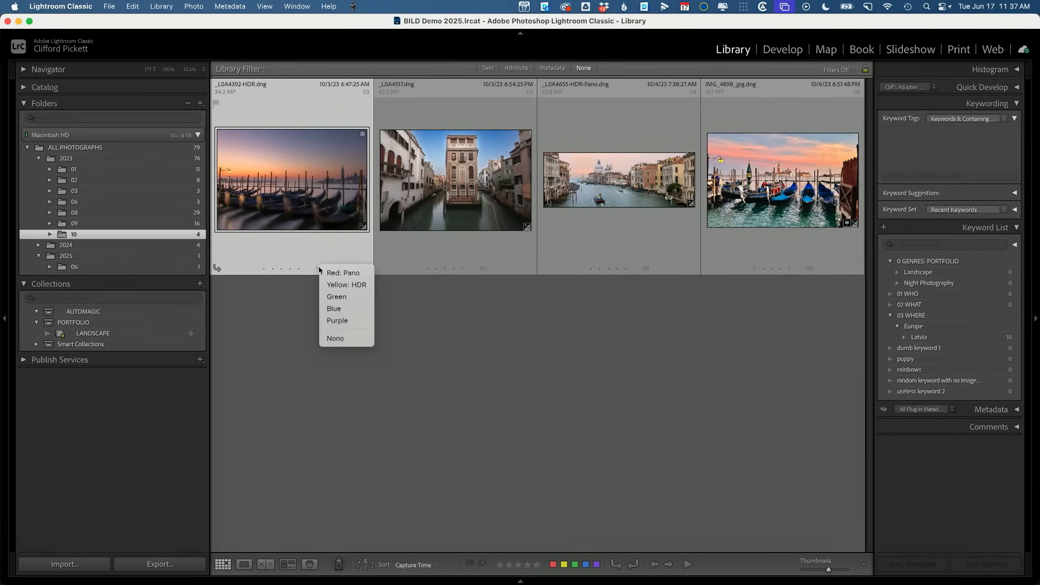
pyautogui.click(288, 251)
pyautogui.click(294, 269)
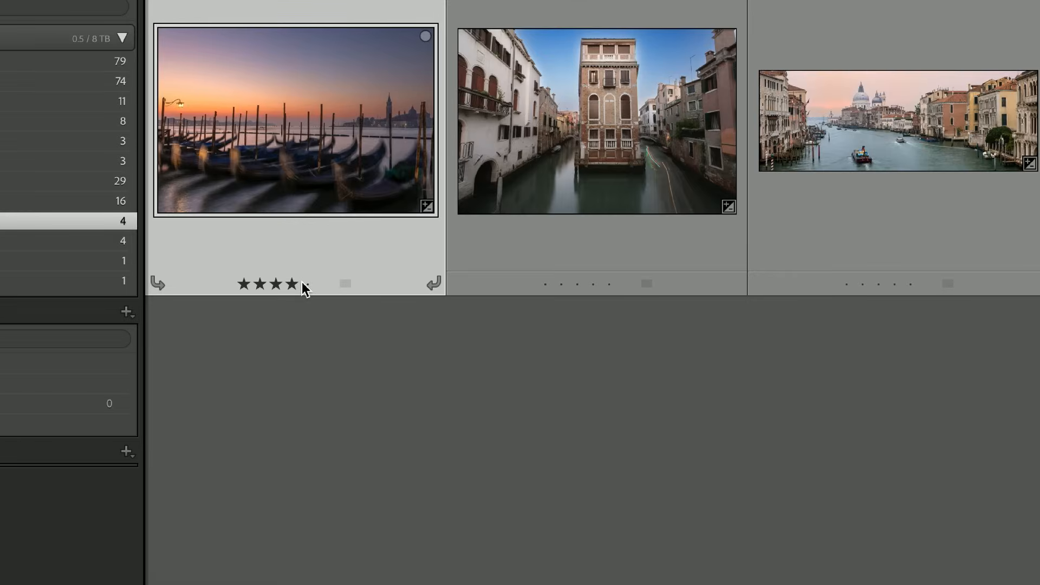
pyautogui.click(609, 284)
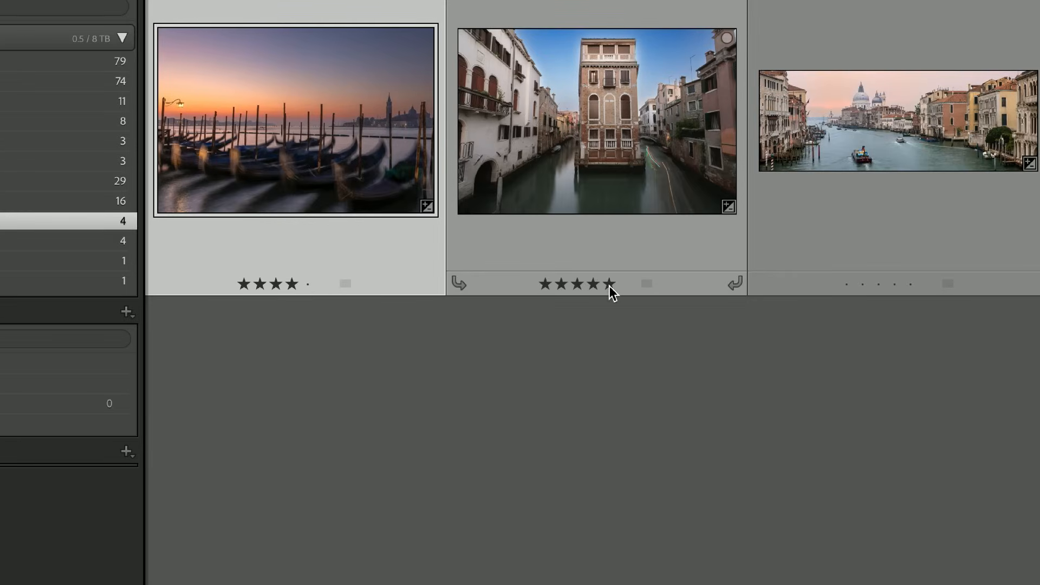
pyautogui.click(895, 283)
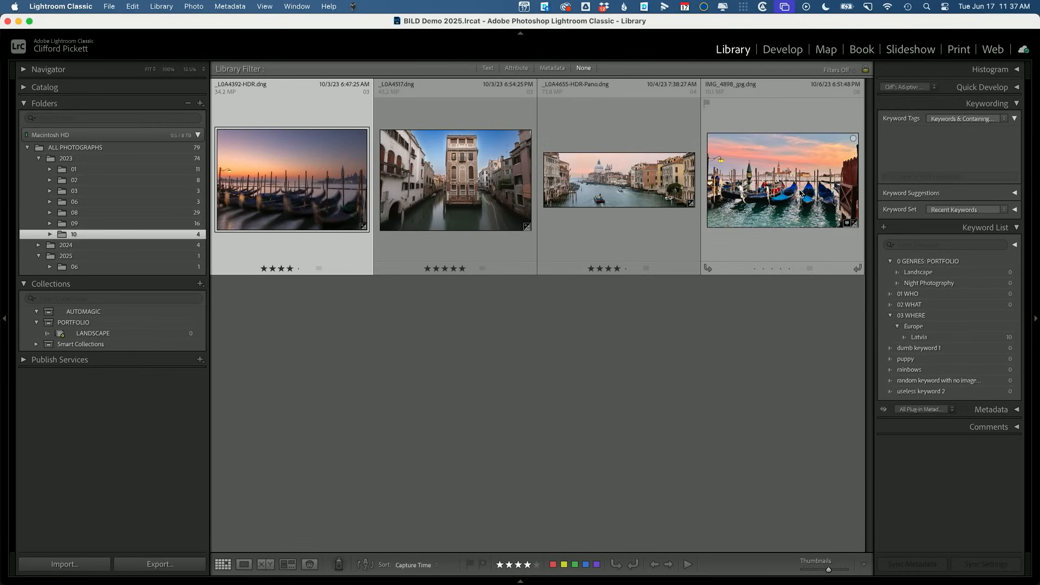
pyautogui.click(784, 289)
# - Show the photos in the 2023 subfolder 09 and rate the first mountain photo, _L0A2197.dng, five stars
pyautogui.click(158, 216)
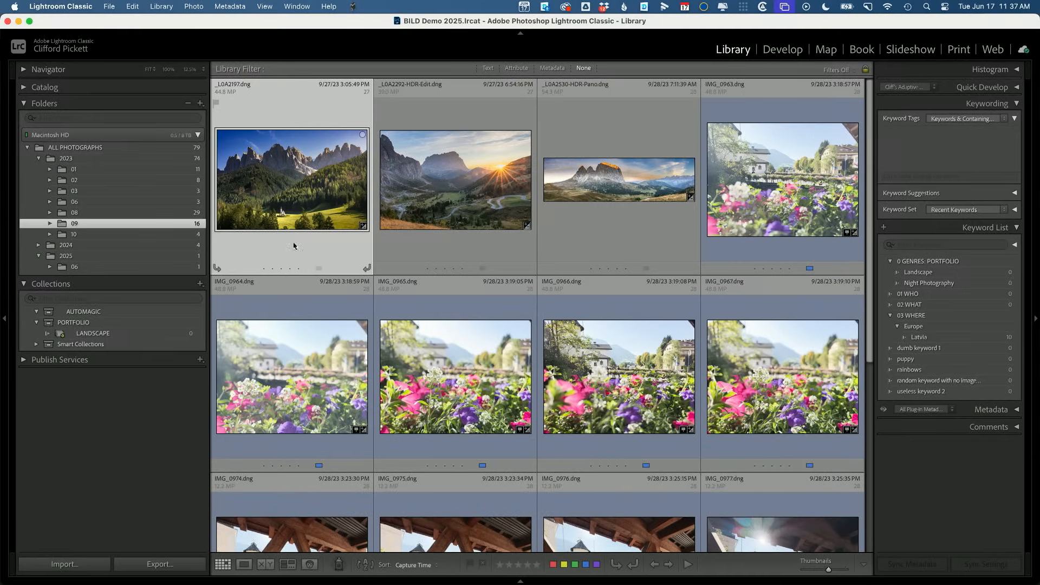
pyautogui.click(300, 269)
# - Select the first eight photos in the folder, up to IMG_0967.dng, and add the Landscape keyword to them
pyautogui.scroll(-5, 331, 194)
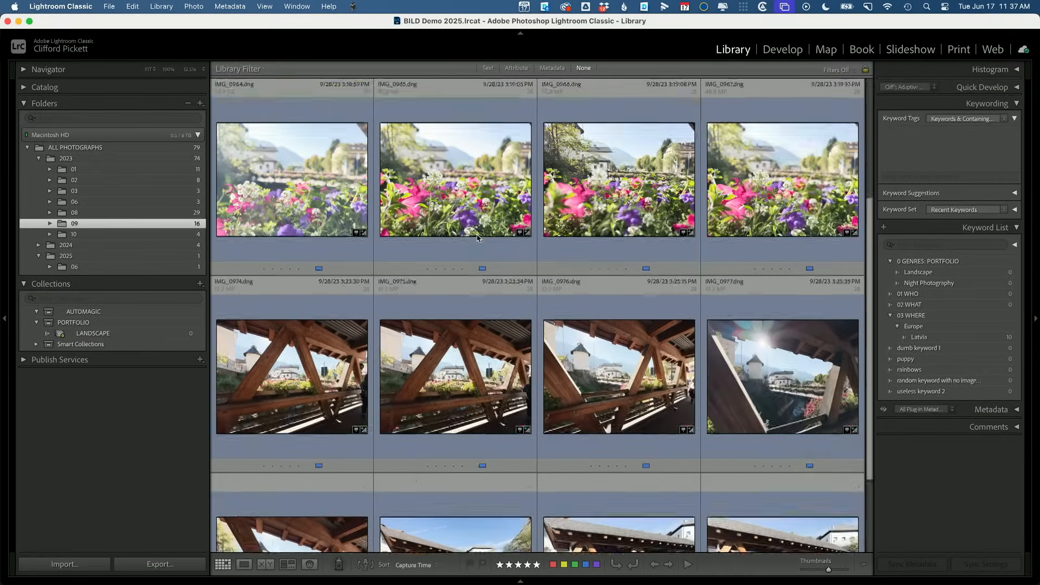
pyautogui.click(750, 135)
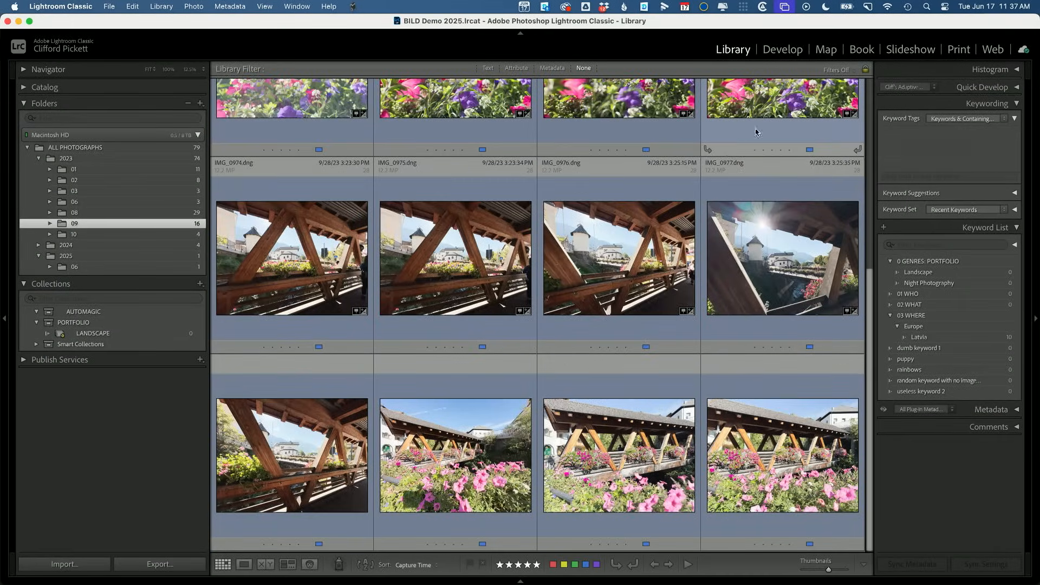
pyautogui.scroll(3, 761, 108)
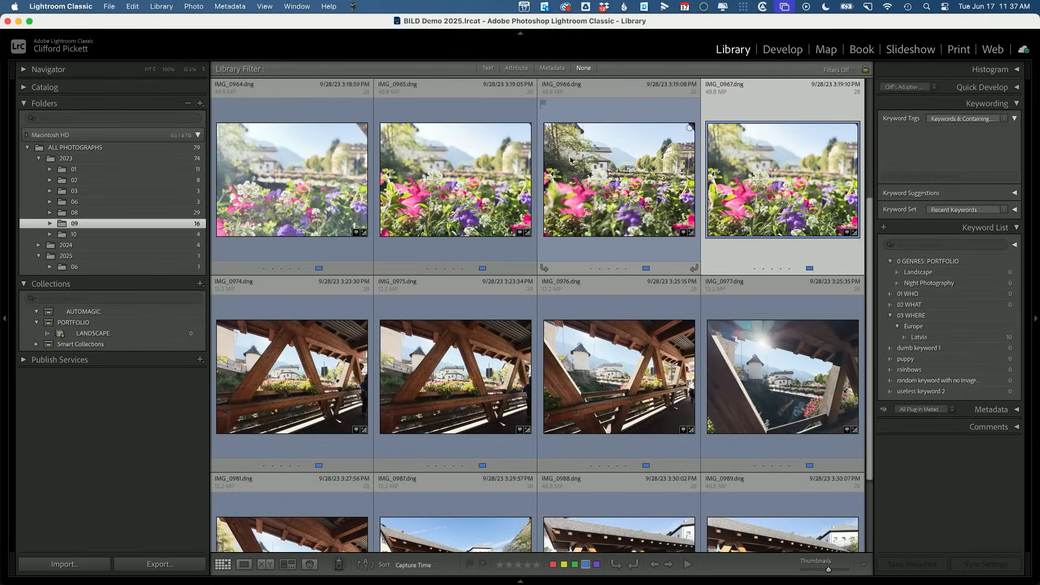
pyautogui.scroll(3, 428, 138)
pyautogui.press('super+a')
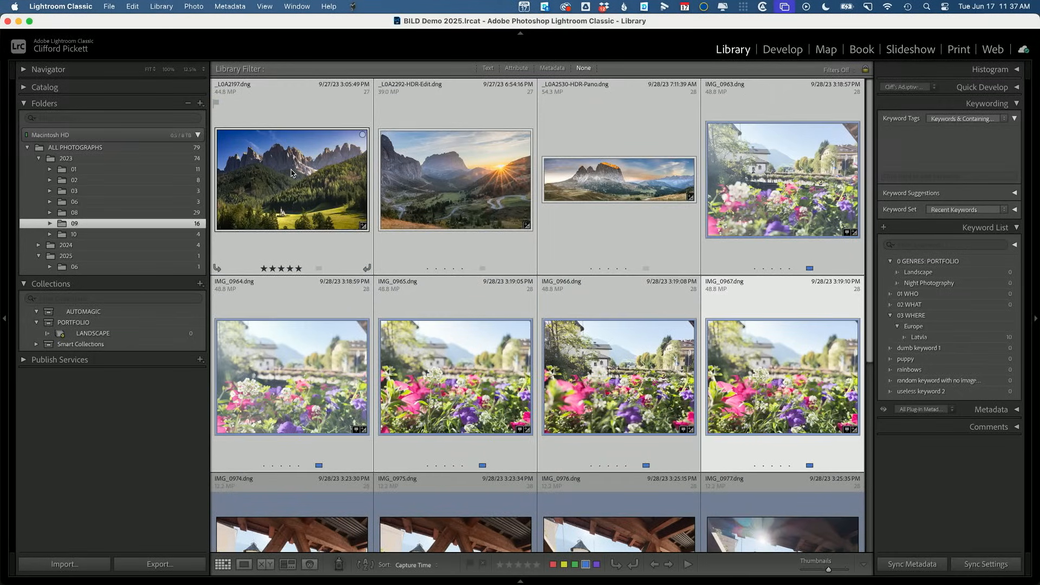
pyautogui.write('landscape')
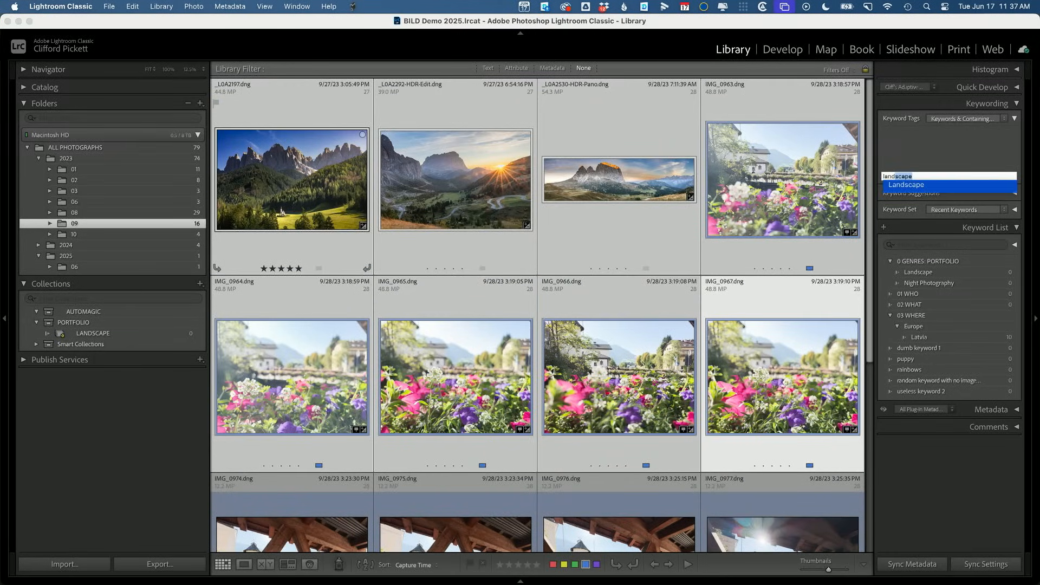
pyautogui.press('Return')
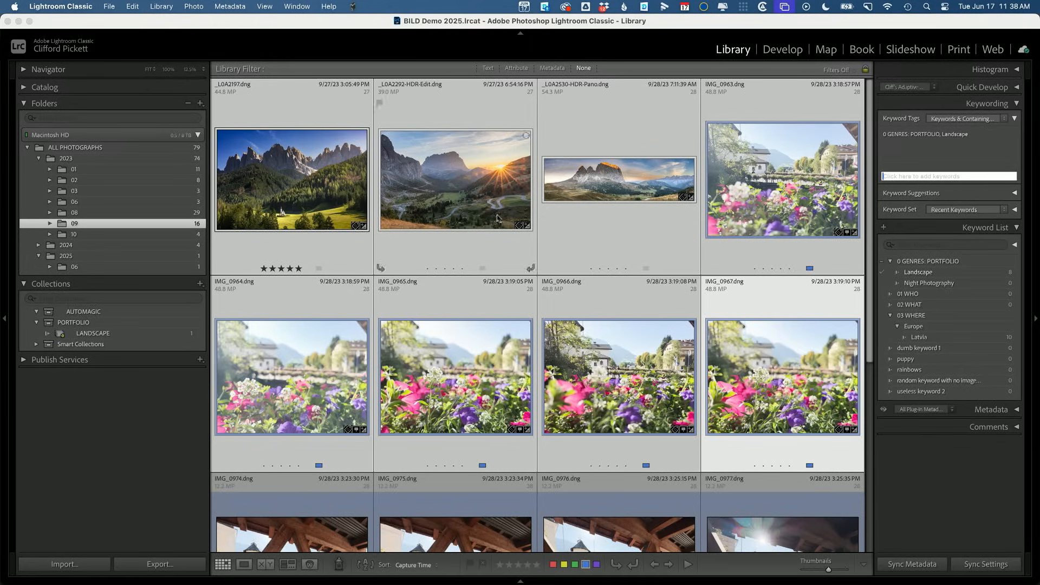
# - Clear the selection, rate the sunburst valley photo and the mountain panorama five stars each, and show the LANDSCAPE smart collection
pyautogui.click(456, 365)
pyautogui.click(583, 357)
pyautogui.press('super+d')
pyautogui.click(490, 215)
pyautogui.press('5')
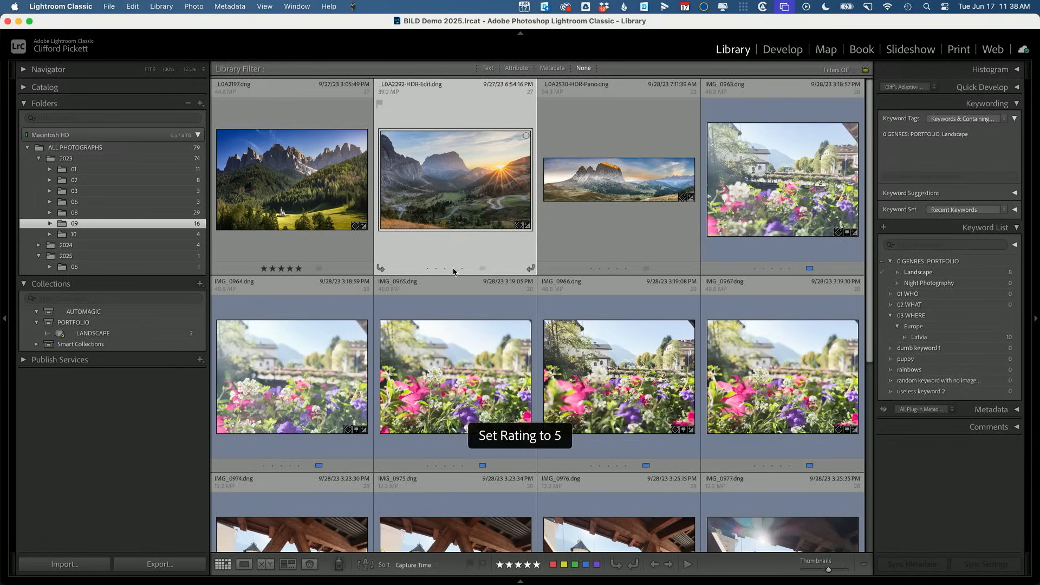
pyautogui.click(581, 208)
pyautogui.press('5')
pyautogui.click(96, 335)
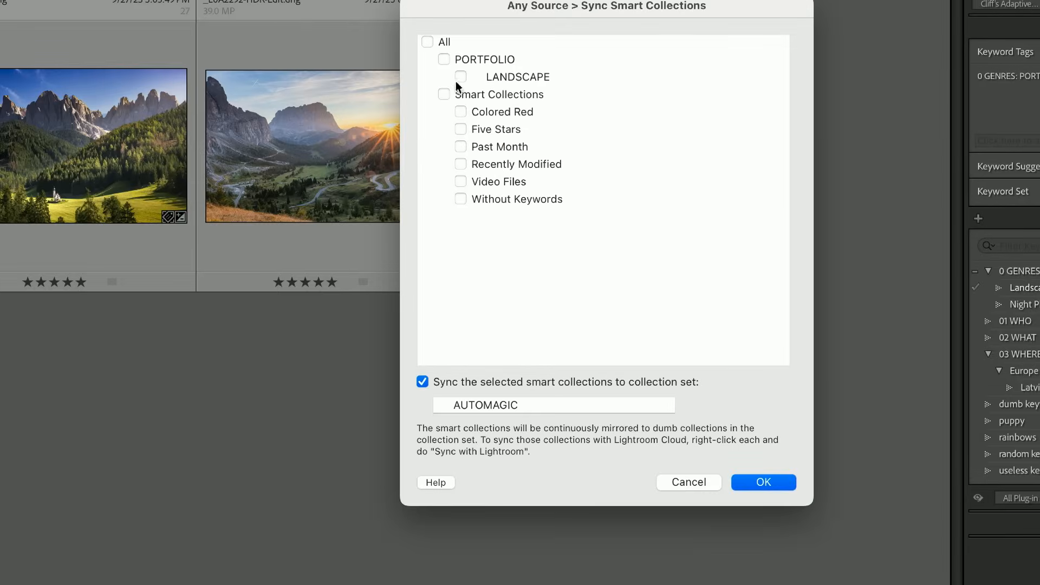
# - Mirror the LANDSCAPE smart collection into the AUTOMAGIC collection set and sync the mirrored LANDSCAPE collection with Lightroom cloud
pyautogui.click(461, 78)
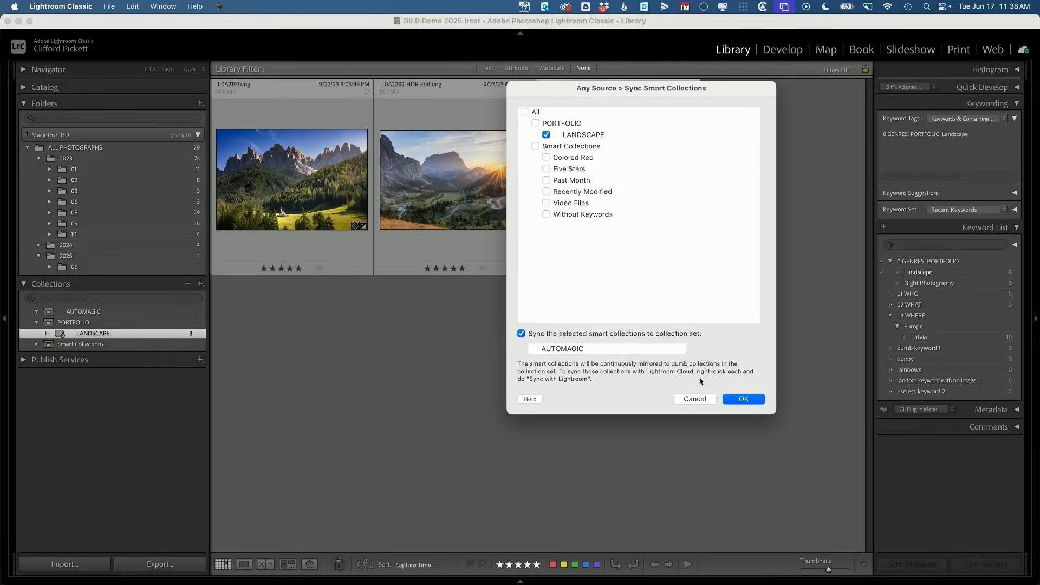
pyautogui.click(742, 399)
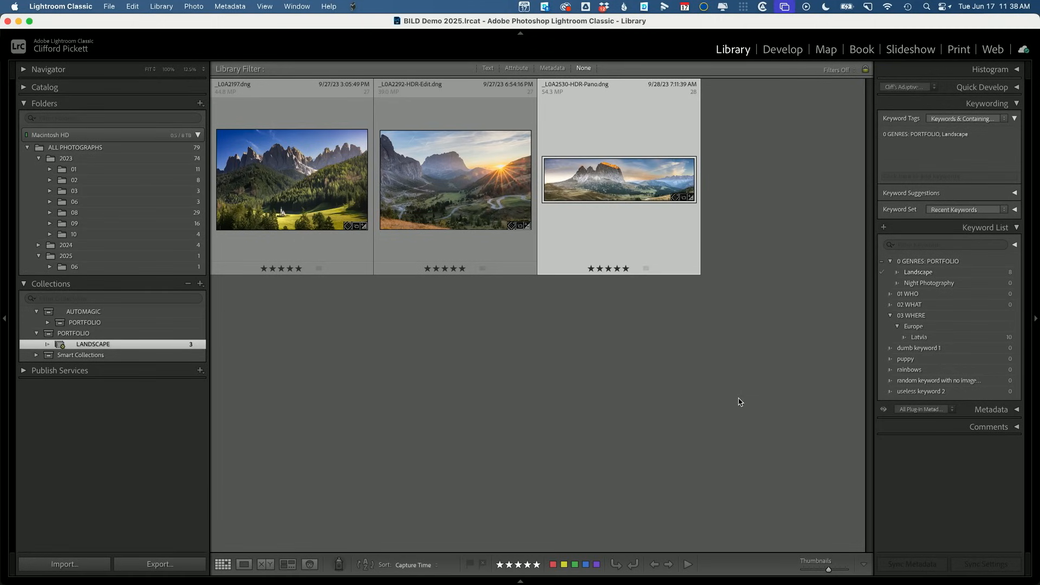
pyautogui.click(47, 323)
pyautogui.click(24, 333)
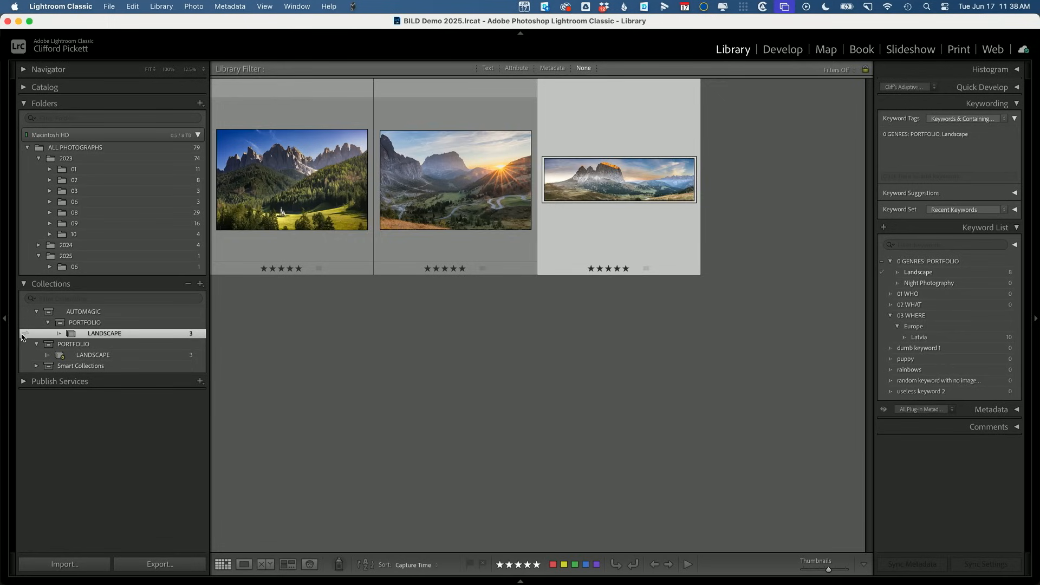
pyautogui.click(25, 333)
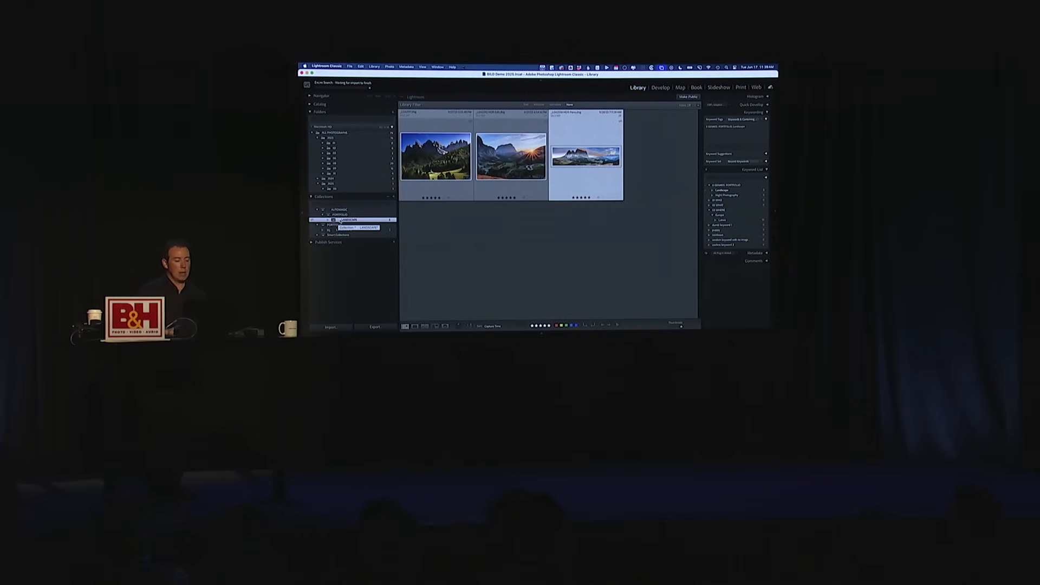
# - Compare the original LANDSCAPE smart collection with its mirrored copy under AUTOMAGIC, and select the copy's sunburst valley photo
pyautogui.scroll(5, 342, 231)
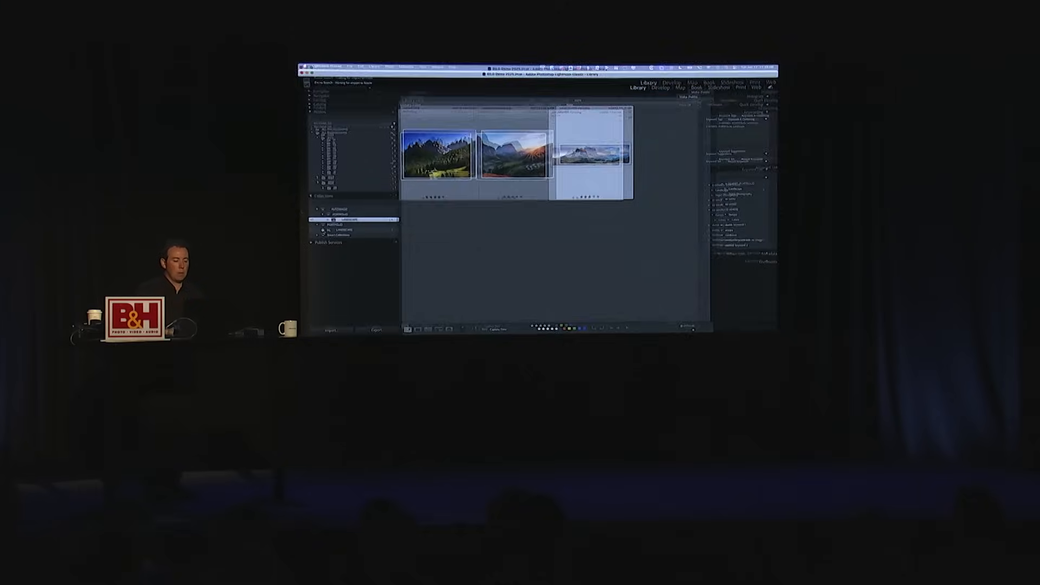
pyautogui.click(352, 230)
pyautogui.scroll(-5, 352, 231)
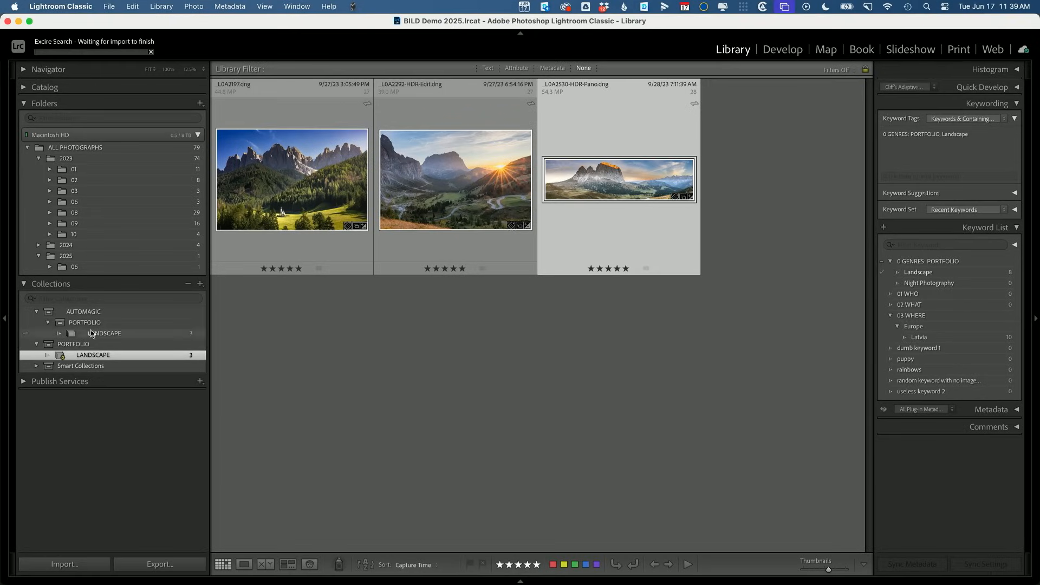
pyautogui.click(96, 337)
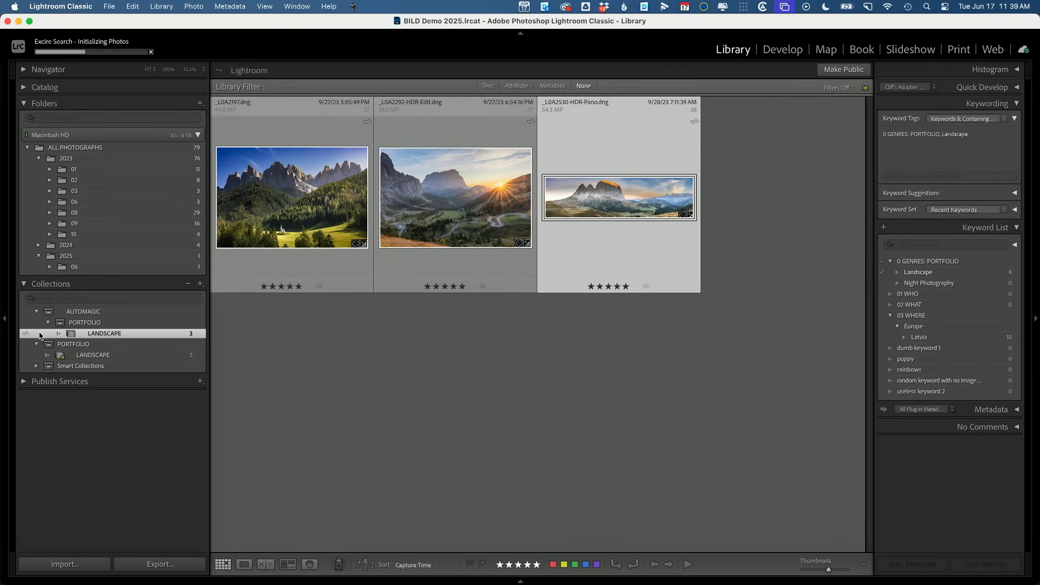
pyautogui.click(471, 209)
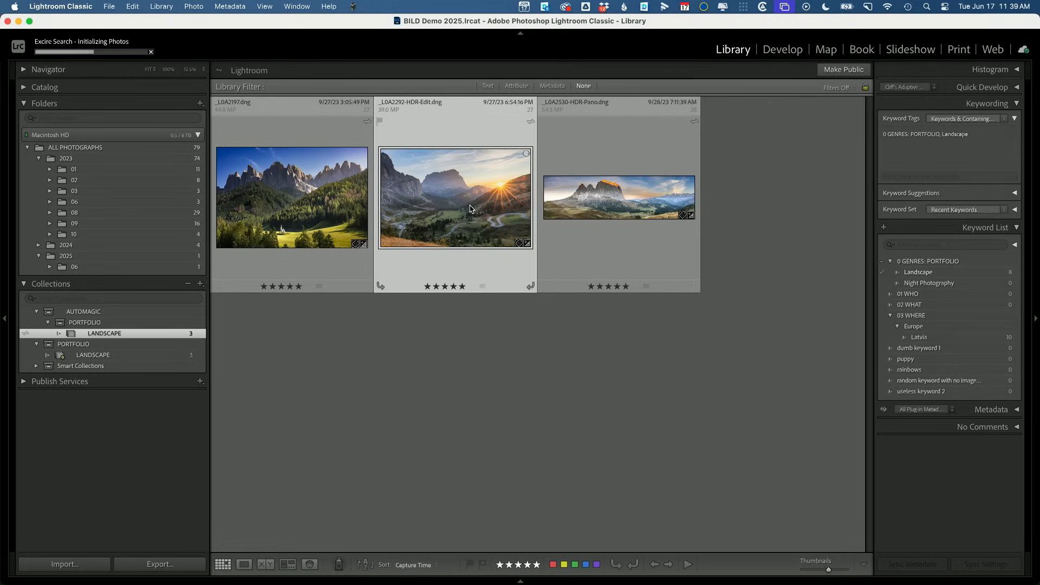
pyautogui.click(109, 7)
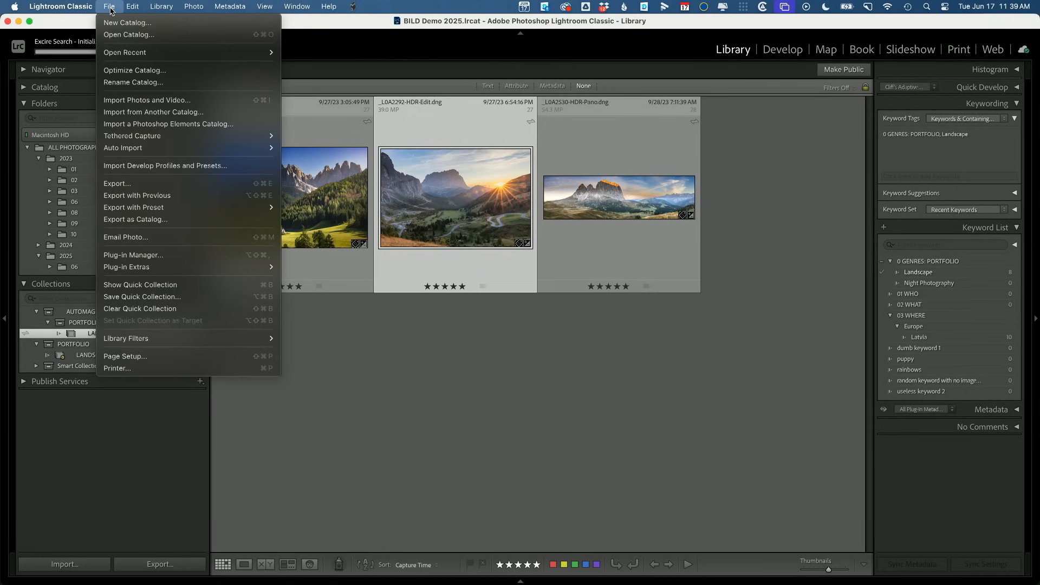
pyautogui.moveTo(197, 53)
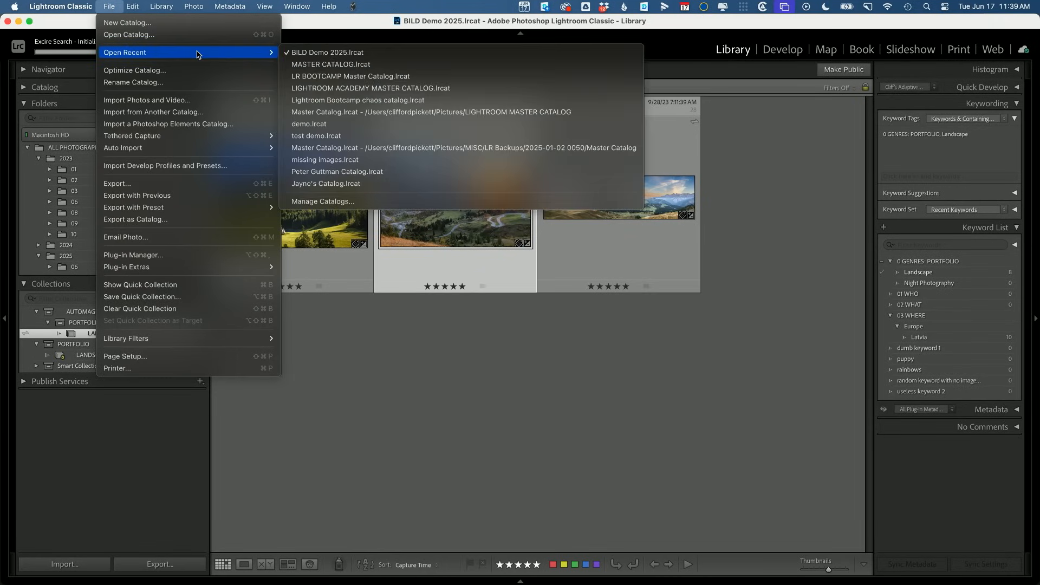
pyautogui.click(347, 64)
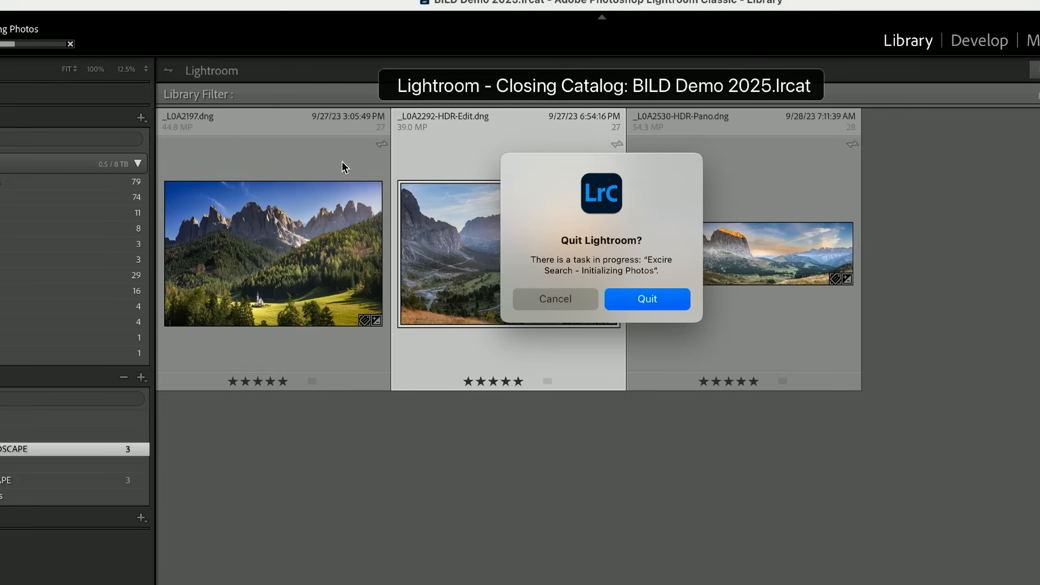
pyautogui.click(539, 297)
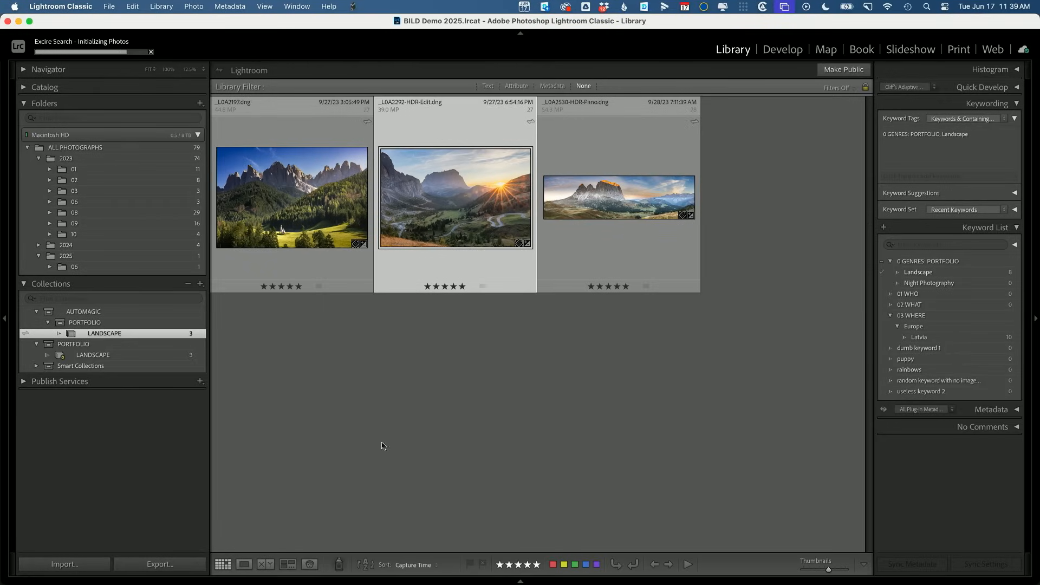
pyautogui.click(329, 574)
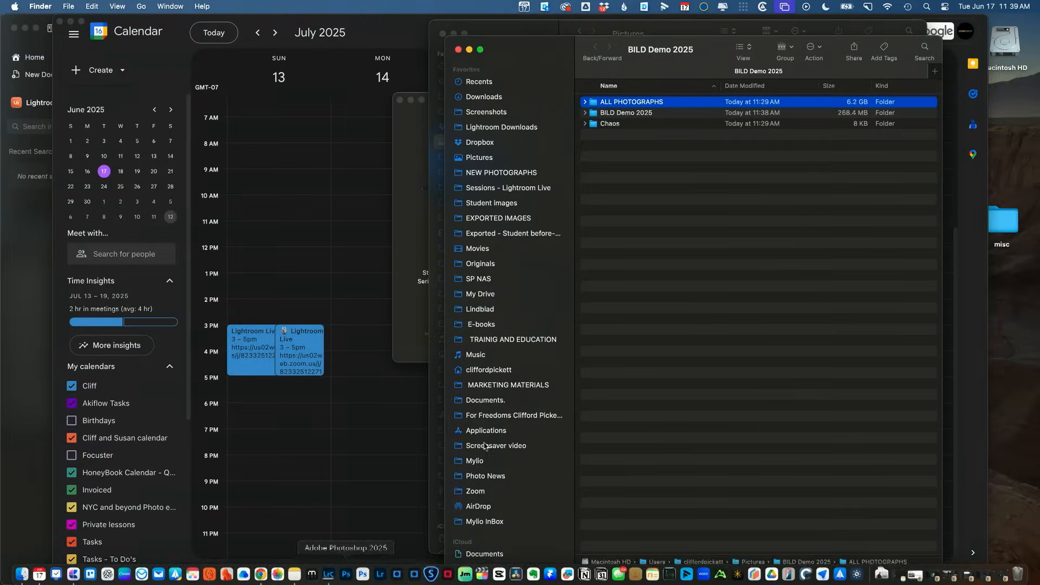
pyautogui.click(329, 576)
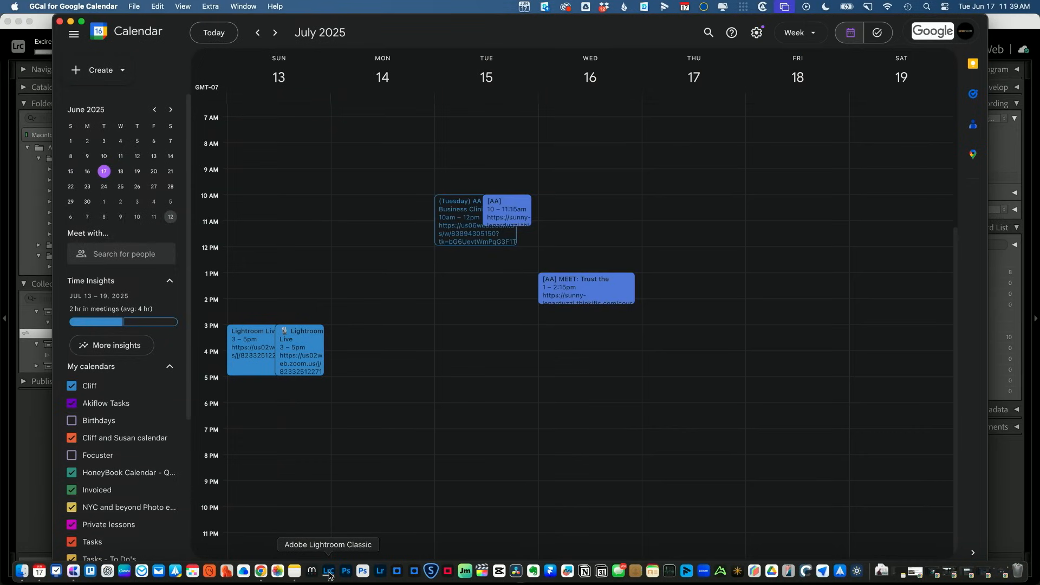
pyautogui.click(330, 574)
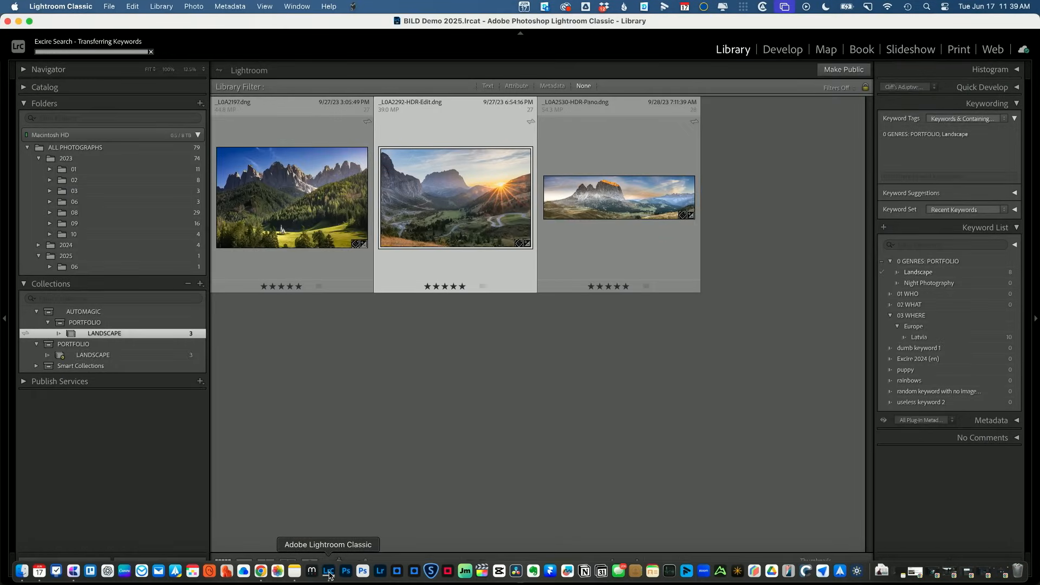
pyautogui.click(624, 237)
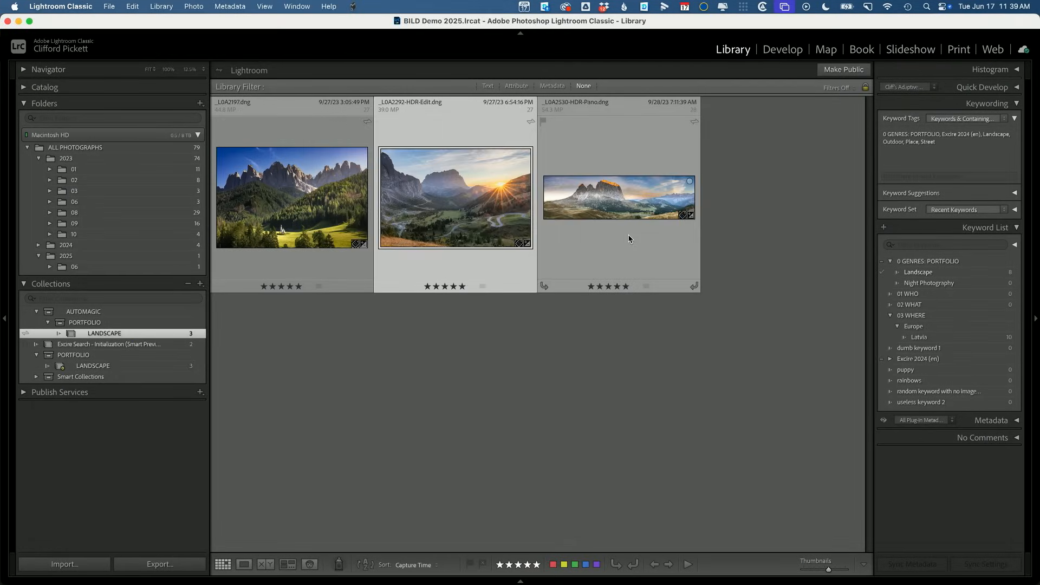
# - Expand the Excire 2024 (en) keyword group and make the mirrored LANDSCAPE collection public
pyautogui.click(890, 359)
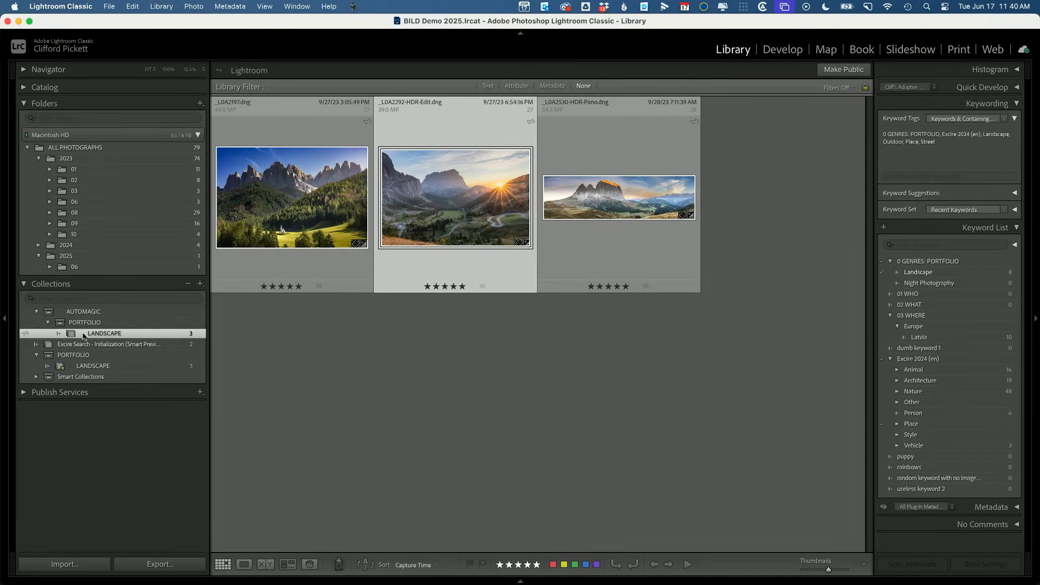
pyautogui.click(844, 70)
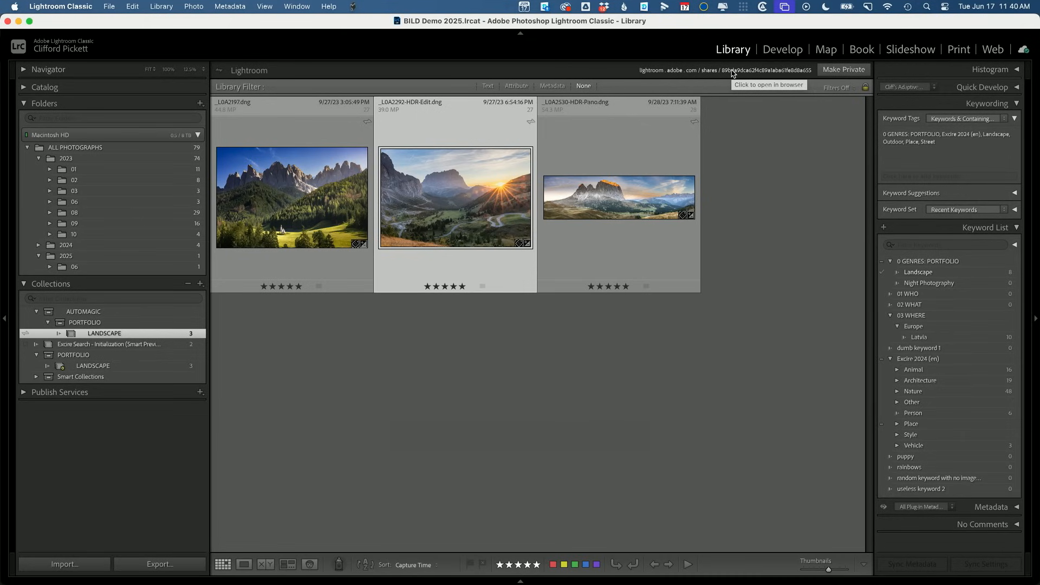
pyautogui.click(109, 5)
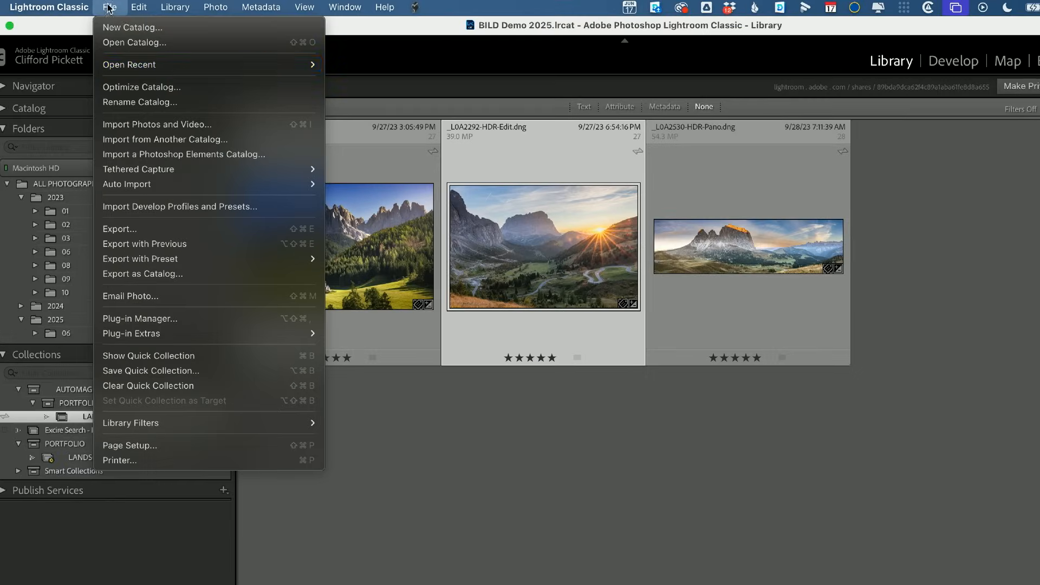
pyautogui.moveTo(247, 65)
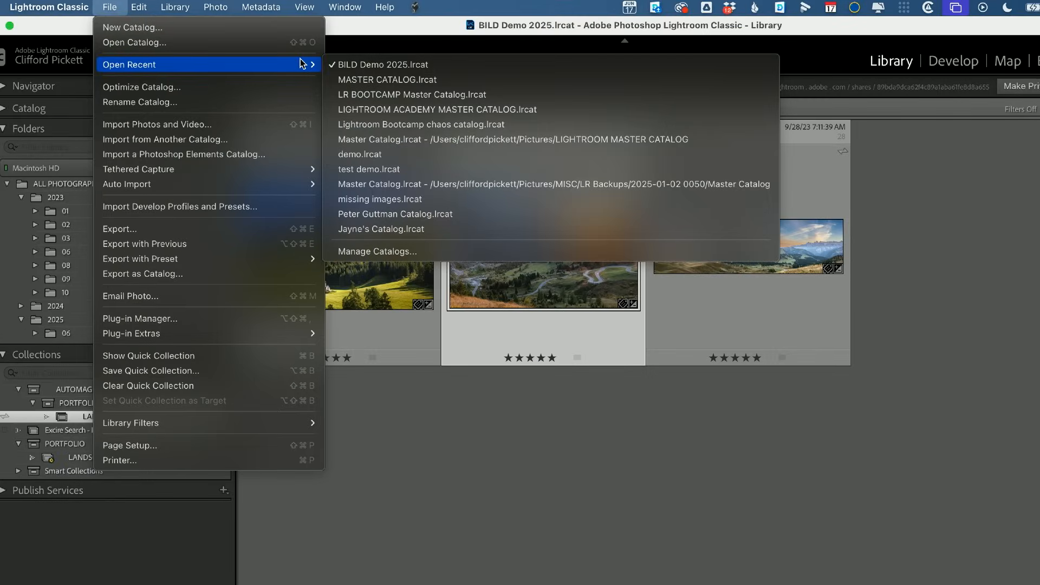
pyautogui.click(524, 473)
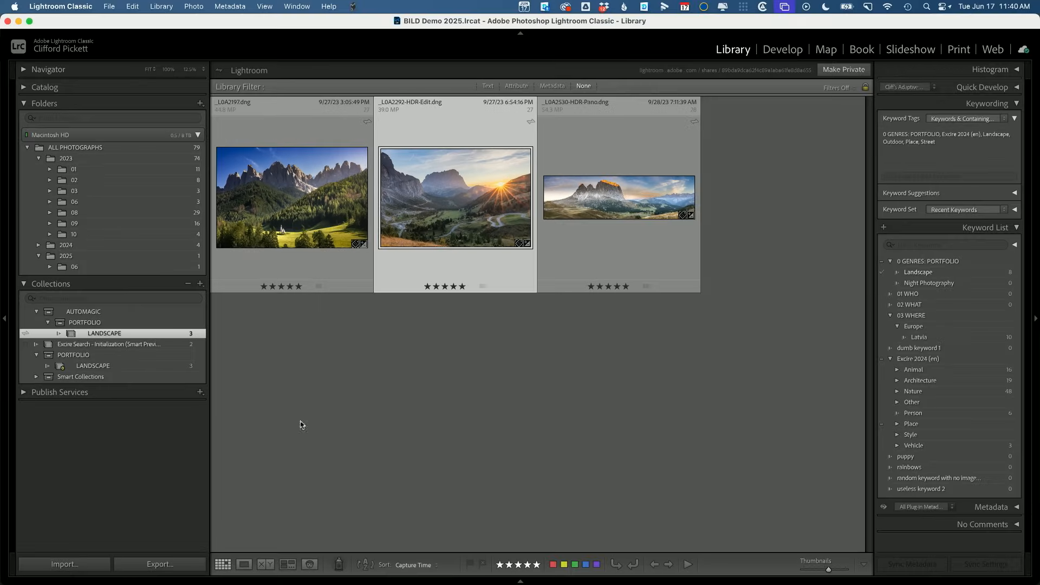
# - Switch to Finder and select the purple-tagged catalog file inside the Lightroom Master Catalog folder on the 8TB SSD drive
pyautogui.click(24, 573)
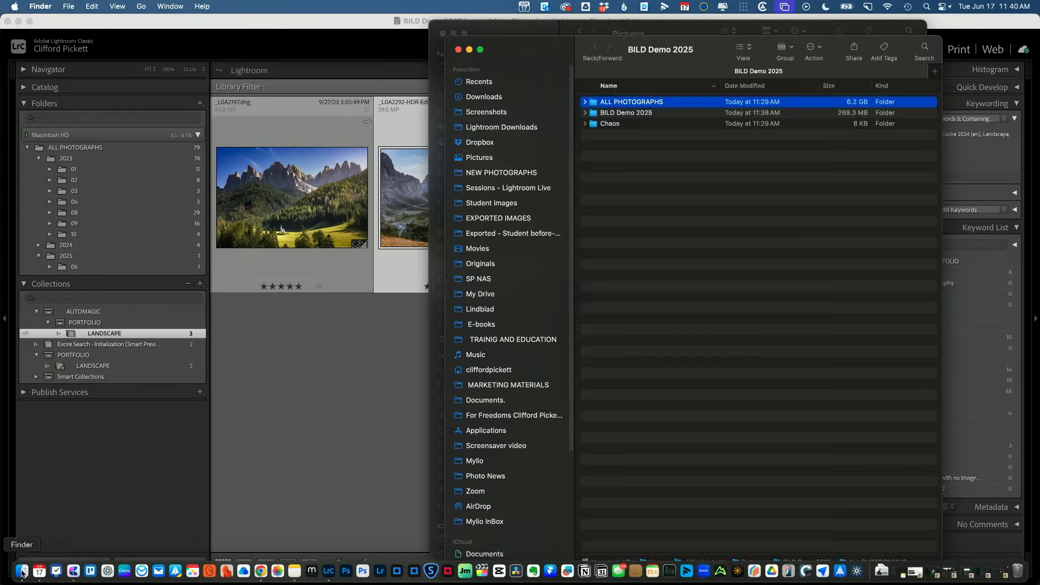
pyautogui.scroll(-5, 520, 436)
pyautogui.click(503, 524)
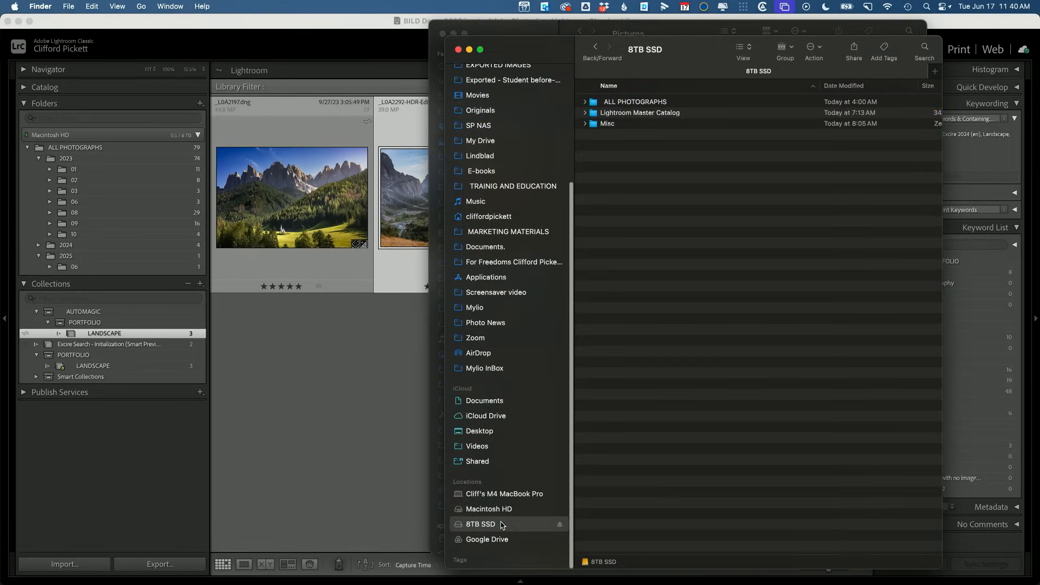
pyautogui.rightClick(710, 149)
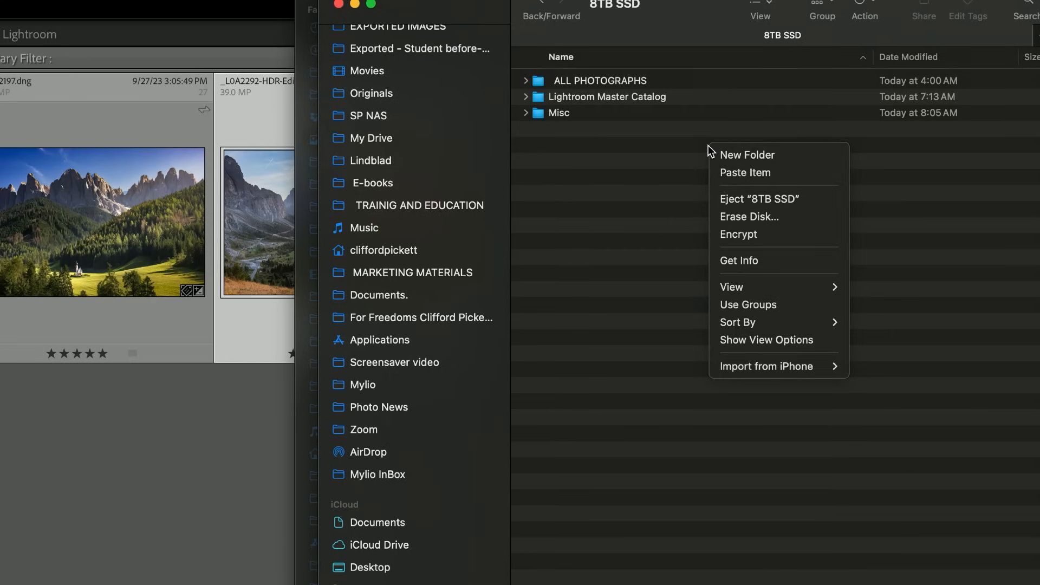
pyautogui.click(663, 133)
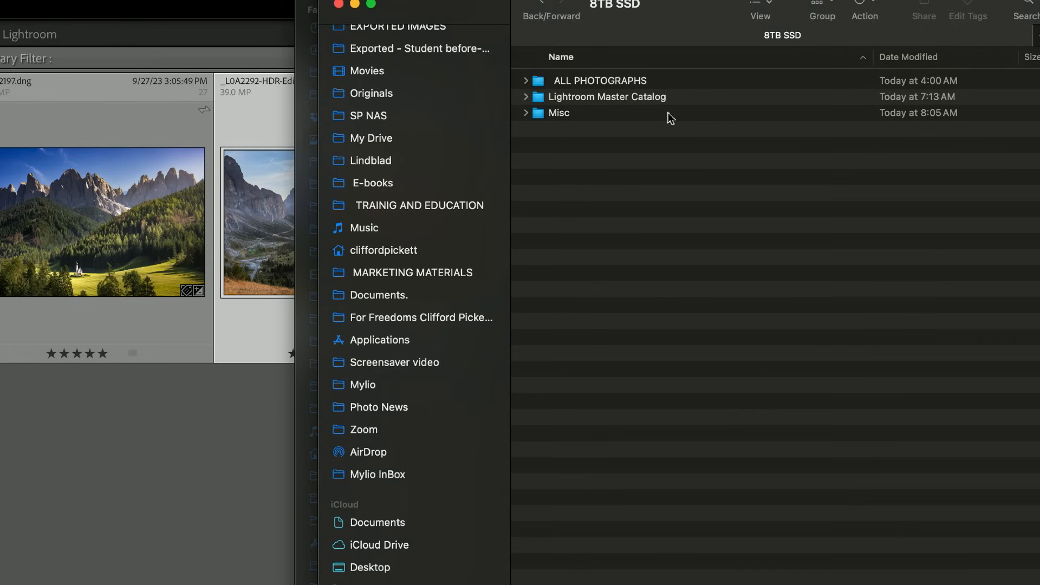
pyautogui.click(525, 98)
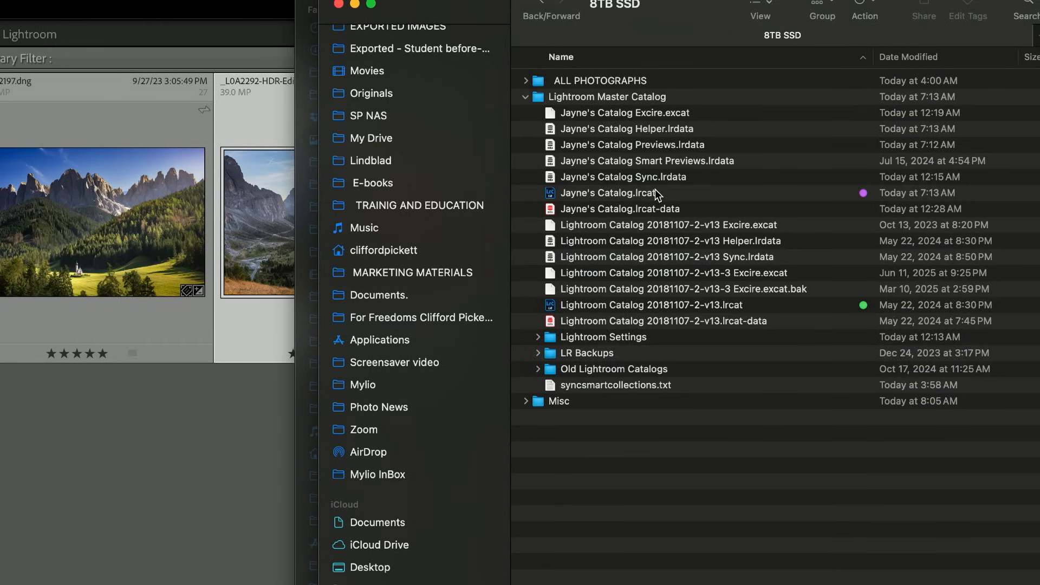
pyautogui.click(657, 195)
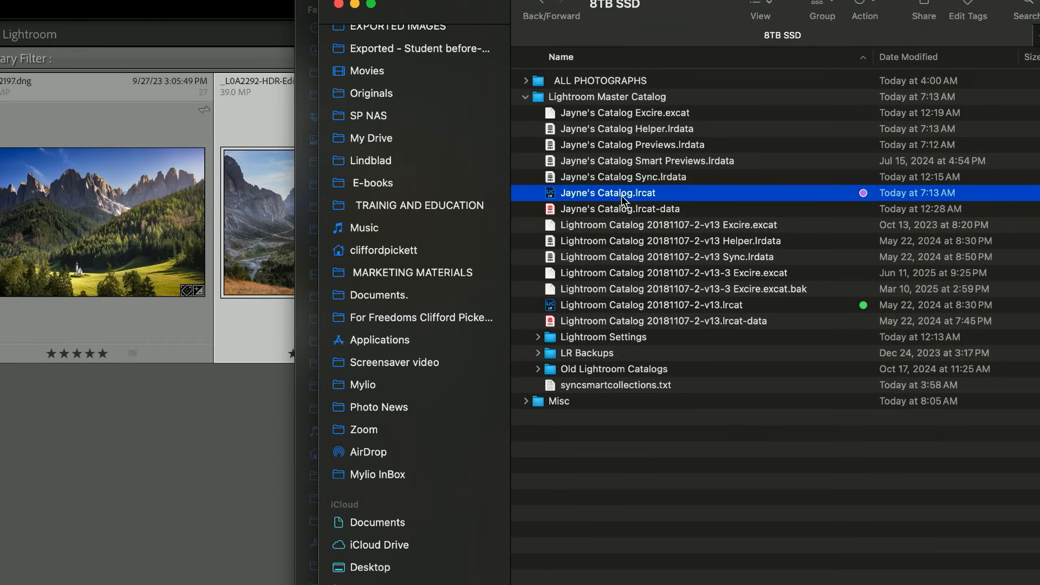
pyautogui.doubleClick(695, 305)
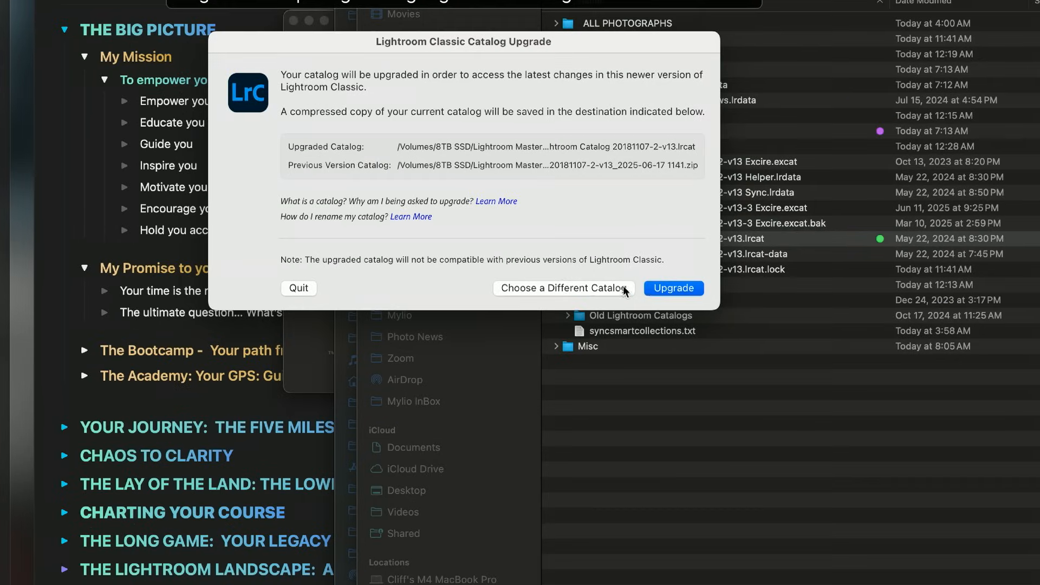
pyautogui.click(550, 288)
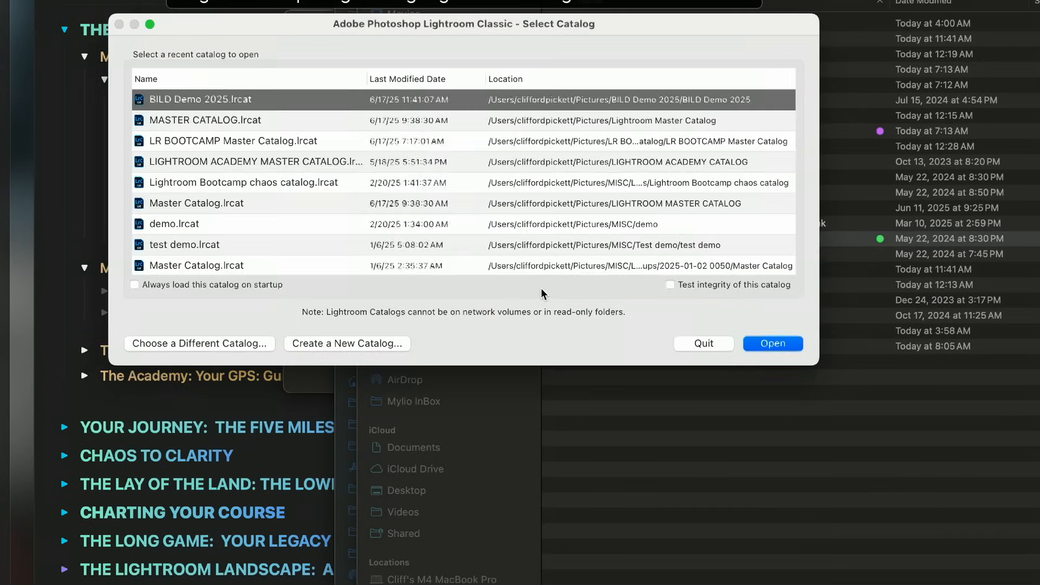
pyautogui.click(704, 343)
pyautogui.click(577, 174)
pyautogui.click(696, 132)
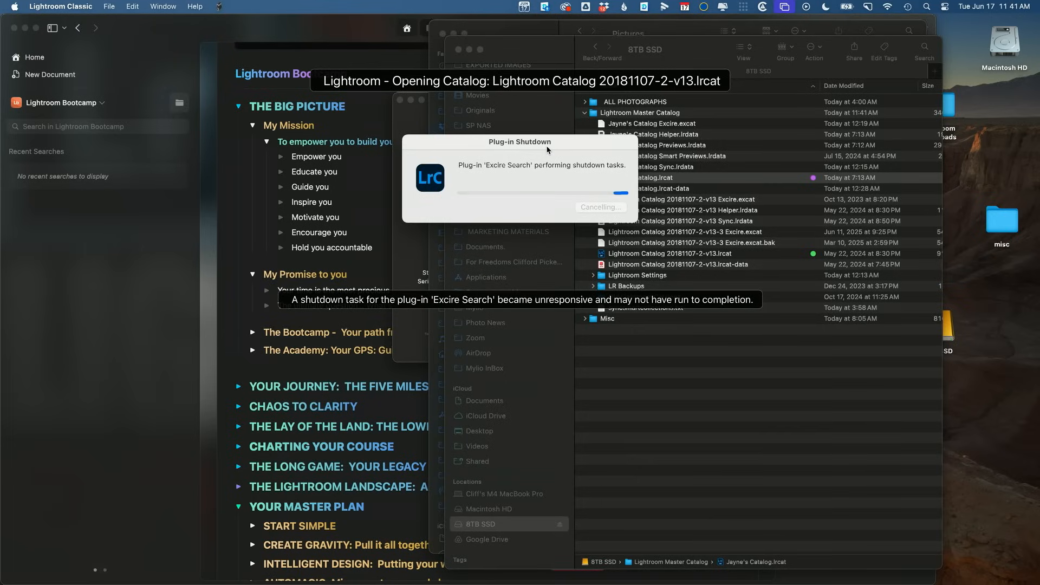
pyautogui.click(524, 54)
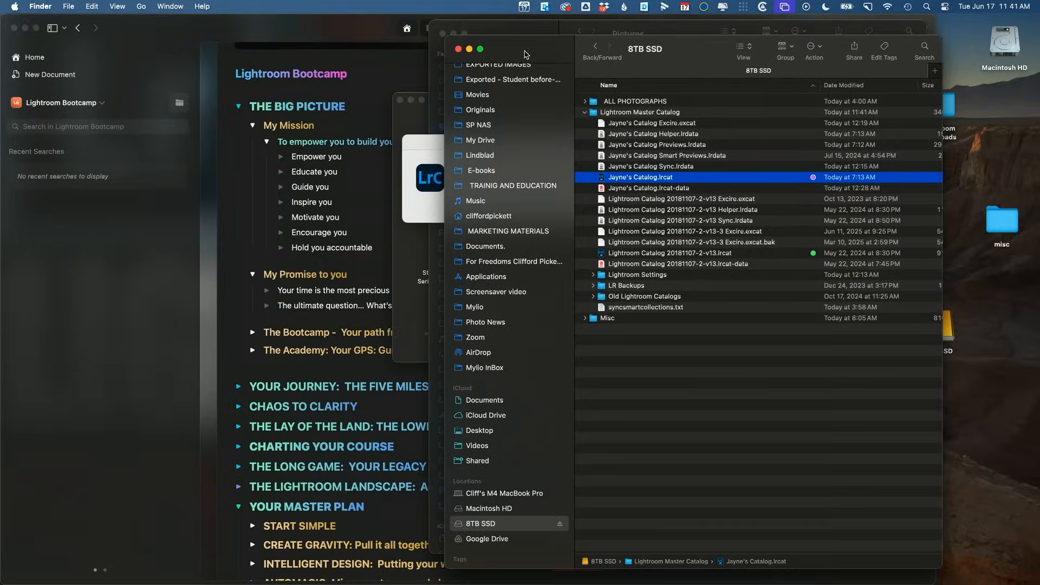
pyautogui.click(262, 575)
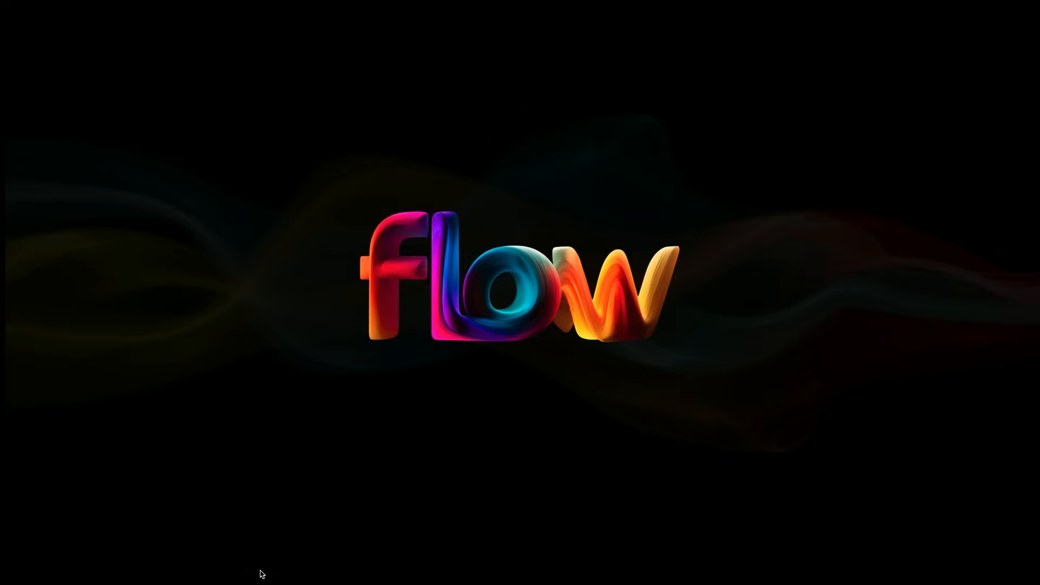
pyautogui.click(486, 304)
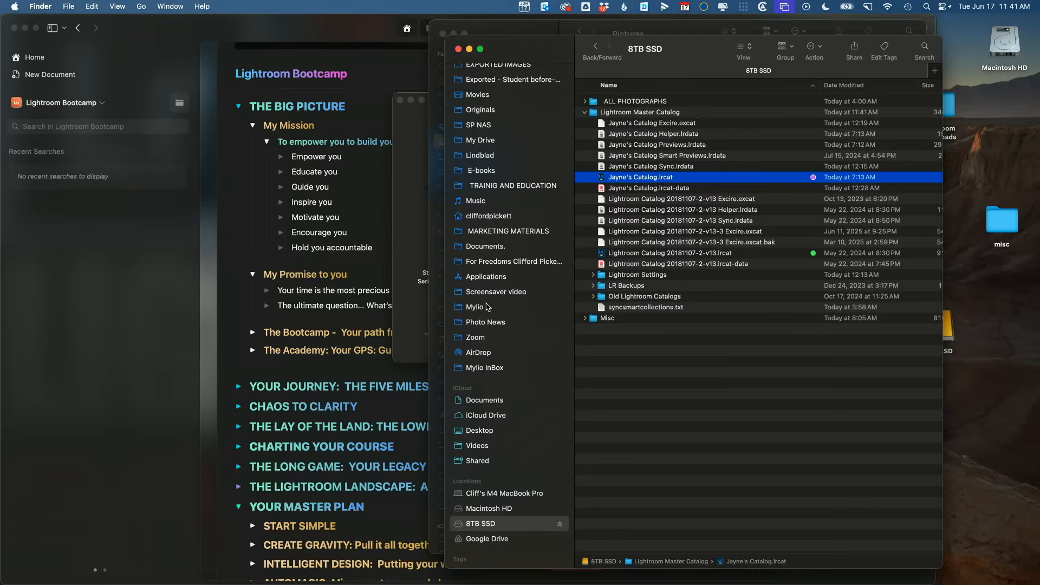
# - Open the purple-tagged catalog file in Lightroom Classic and dismiss the directory write-access warning
pyautogui.doubleClick(660, 178)
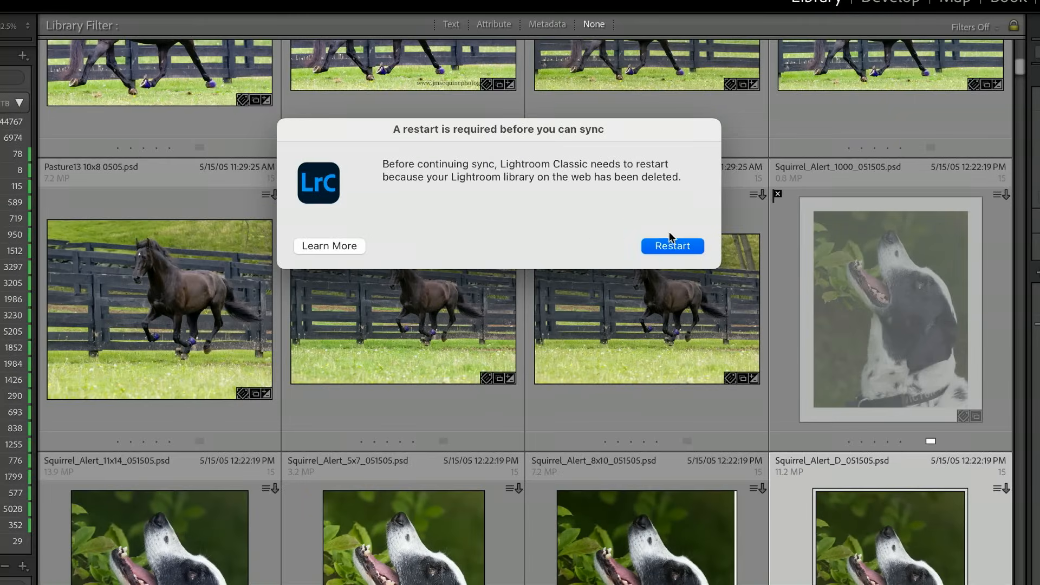
pyautogui.click(632, 217)
pyautogui.click(475, 360)
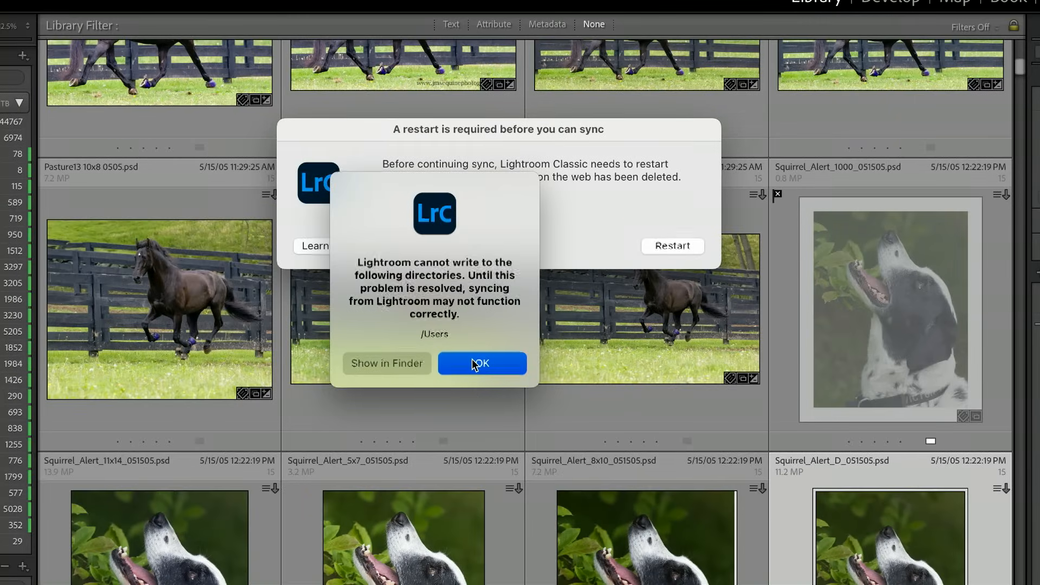
# - Restart Lightroom Classic for syncing, and switch from MASTER CATALOG to the first recently opened catalog without backing up
pyautogui.click(694, 247)
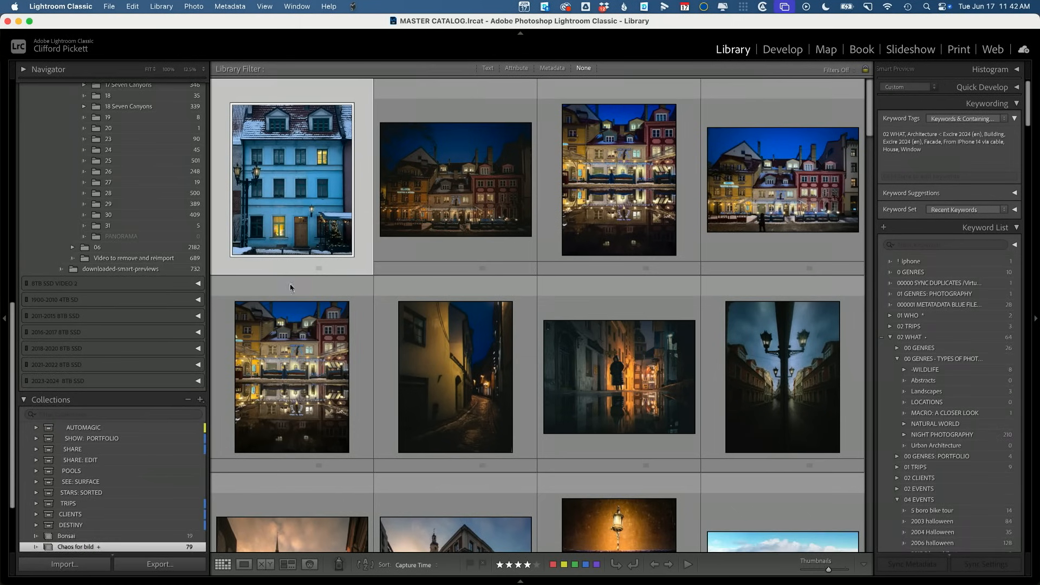
pyautogui.click(108, 7)
pyautogui.moveTo(248, 54)
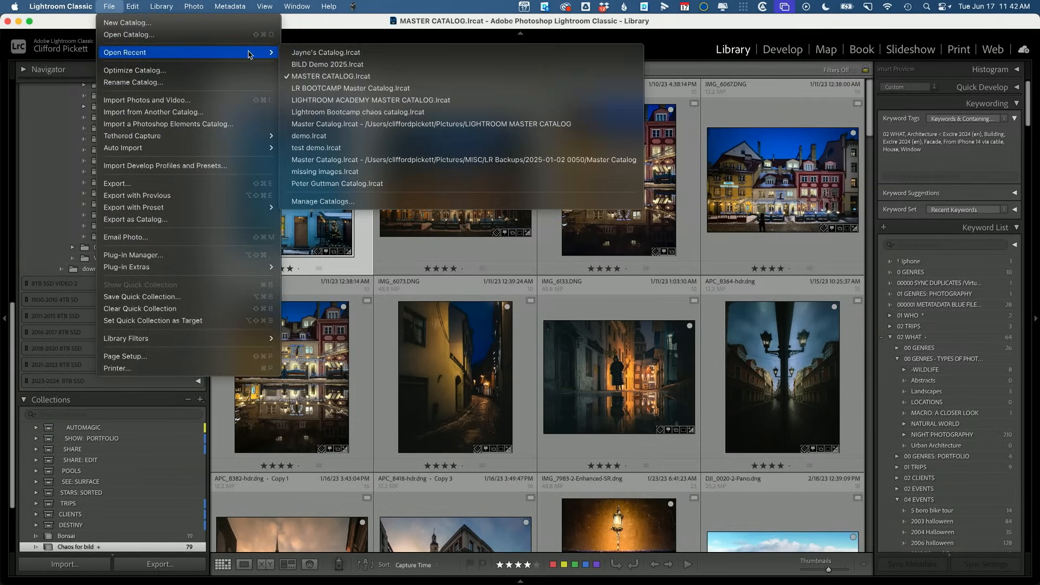
pyautogui.click(324, 53)
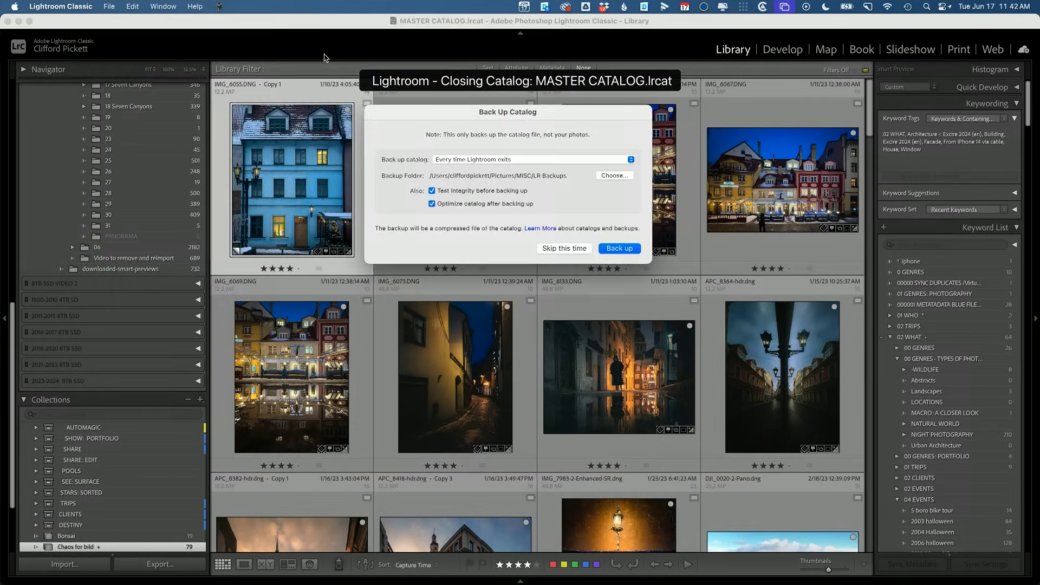
pyautogui.click(561, 248)
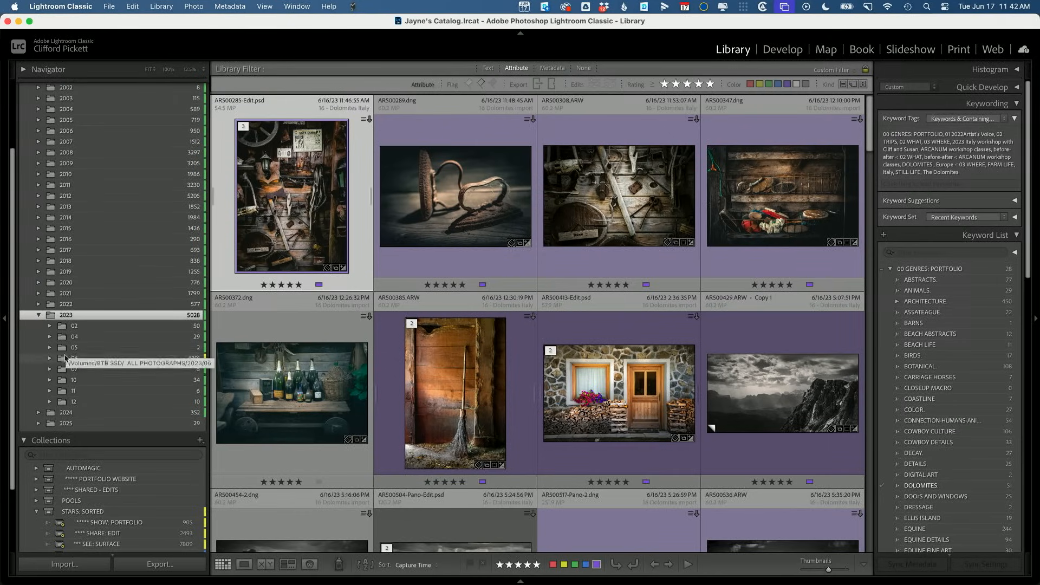
# - Expand the 2023/06 folder, open 24 - Dolomites Italy, and inspect the lupine valley photos rated three stars and higher
pyautogui.click(50, 360)
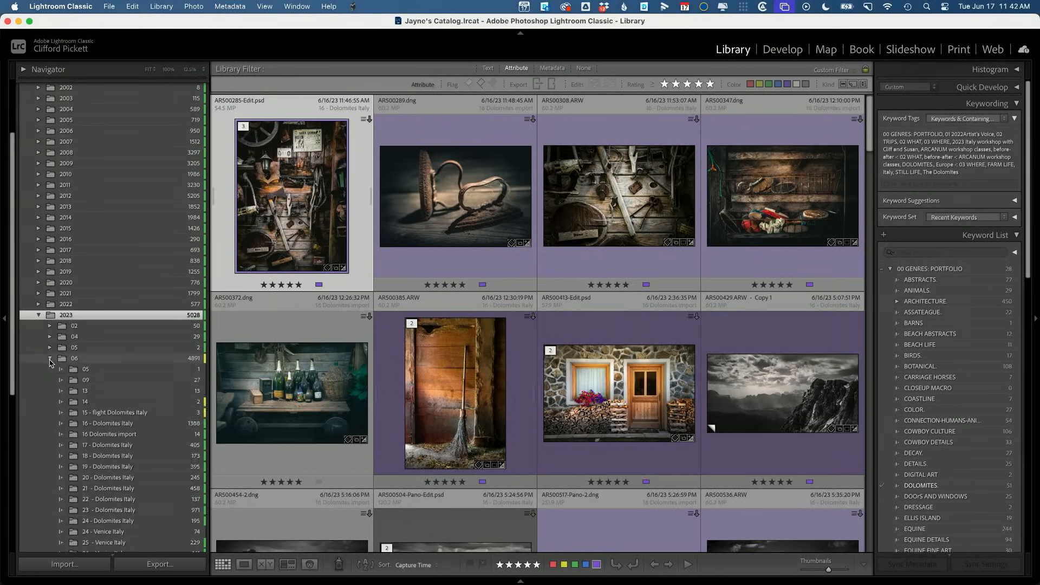
pyautogui.click(105, 521)
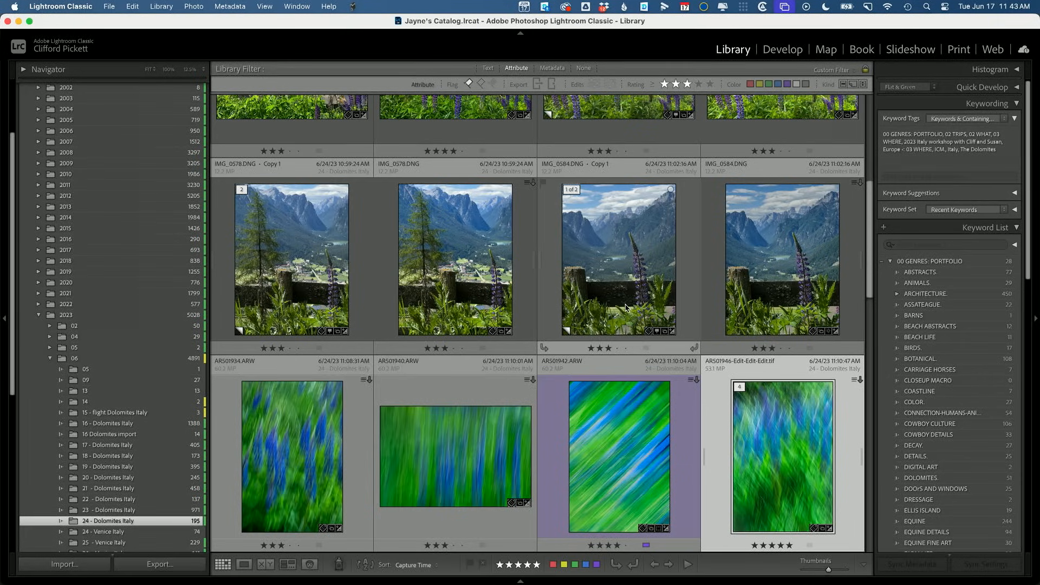
pyautogui.click(631, 331)
pyautogui.click(524, 296)
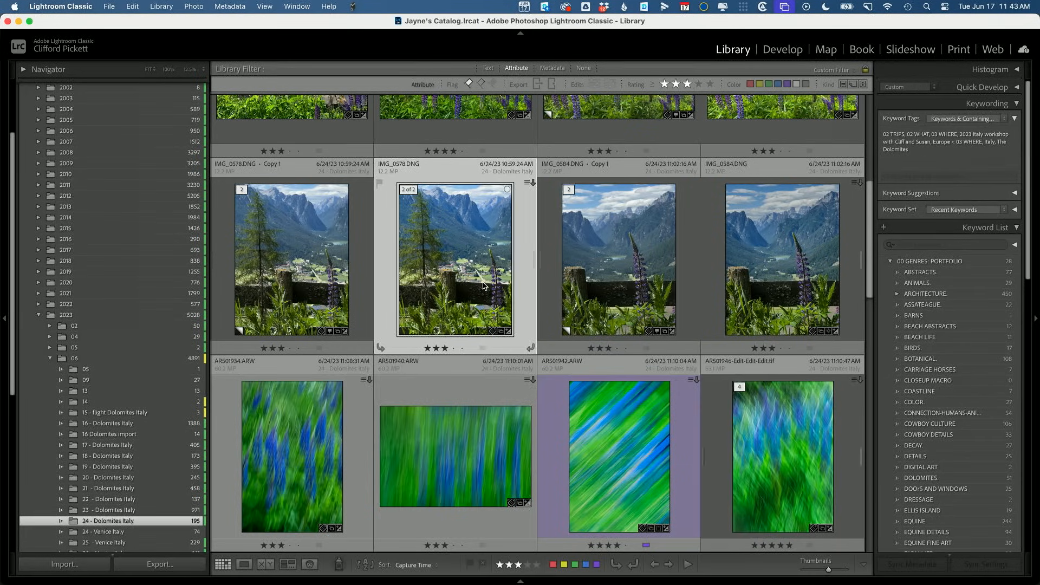
pyautogui.click(688, 86)
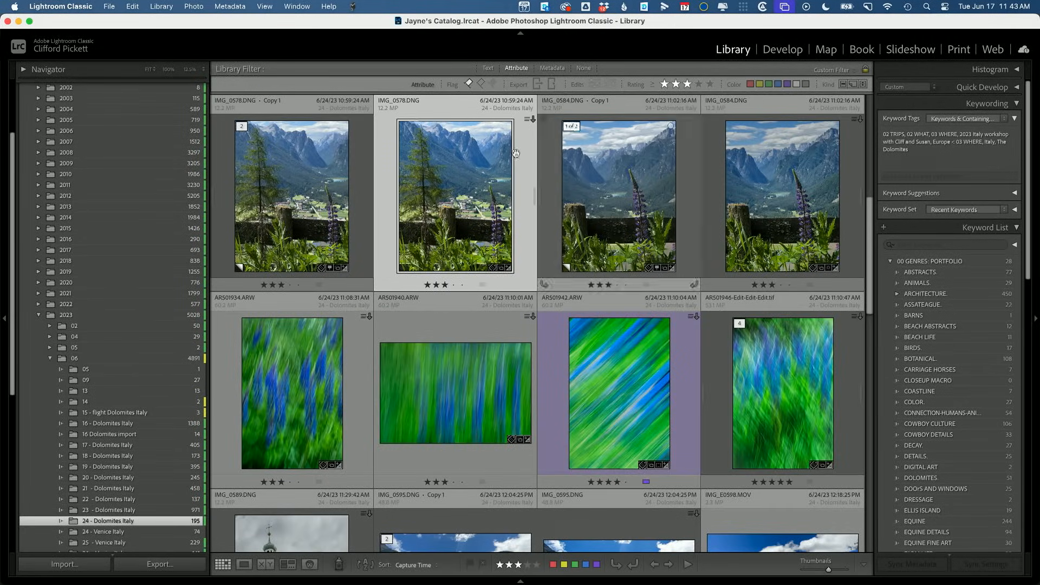
# - Open 23 - Dolomites Italy and the entire 06 folder, collapse its subfolders, and browse photos rated four stars and higher
pyautogui.click(121, 510)
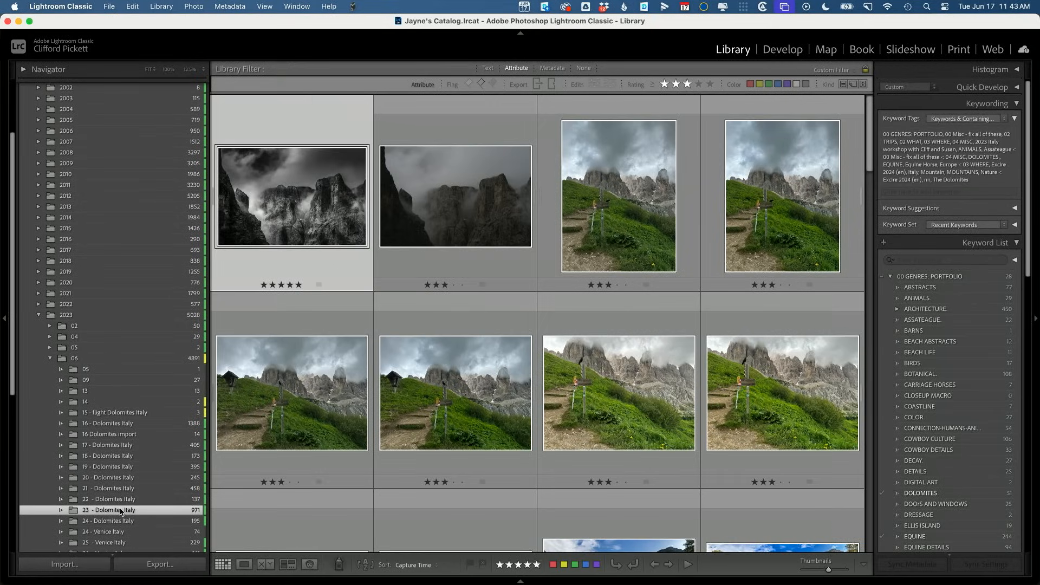
pyautogui.click(94, 359)
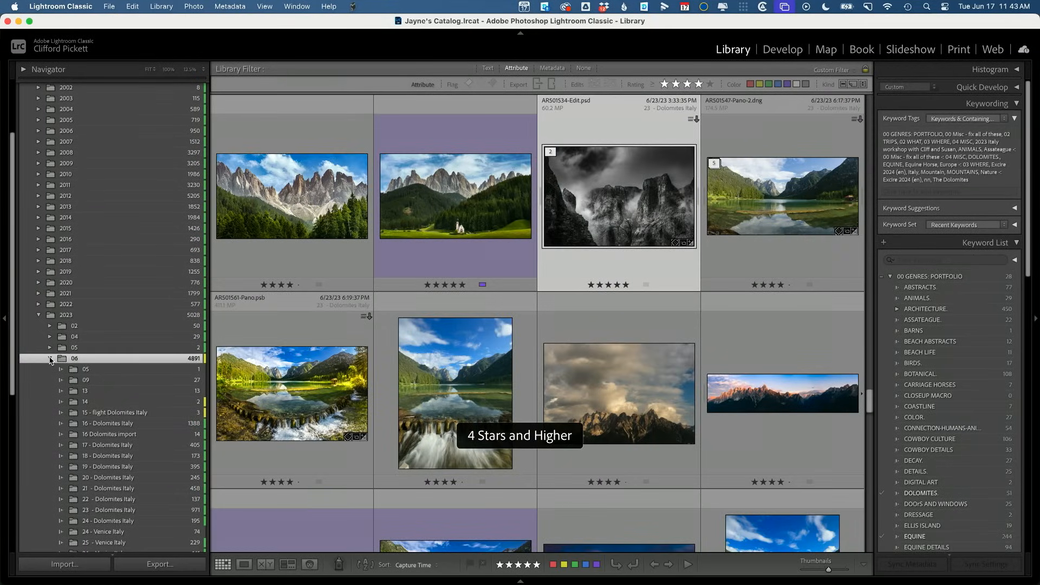
pyautogui.click(50, 358)
pyautogui.scroll(-4, 602, 220)
pyautogui.scroll(-15, 600, 220)
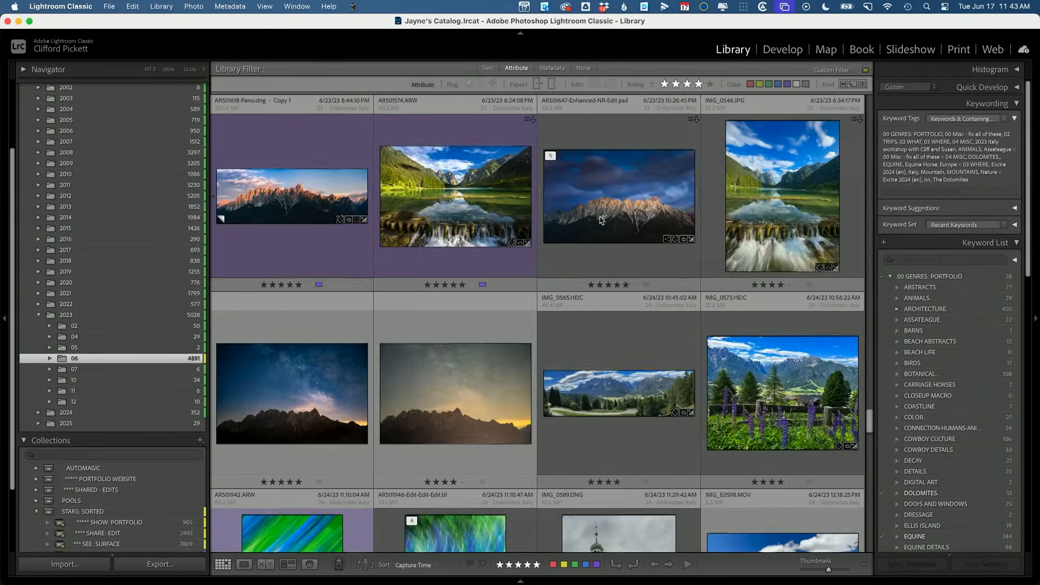
pyautogui.scroll(-15, 601, 220)
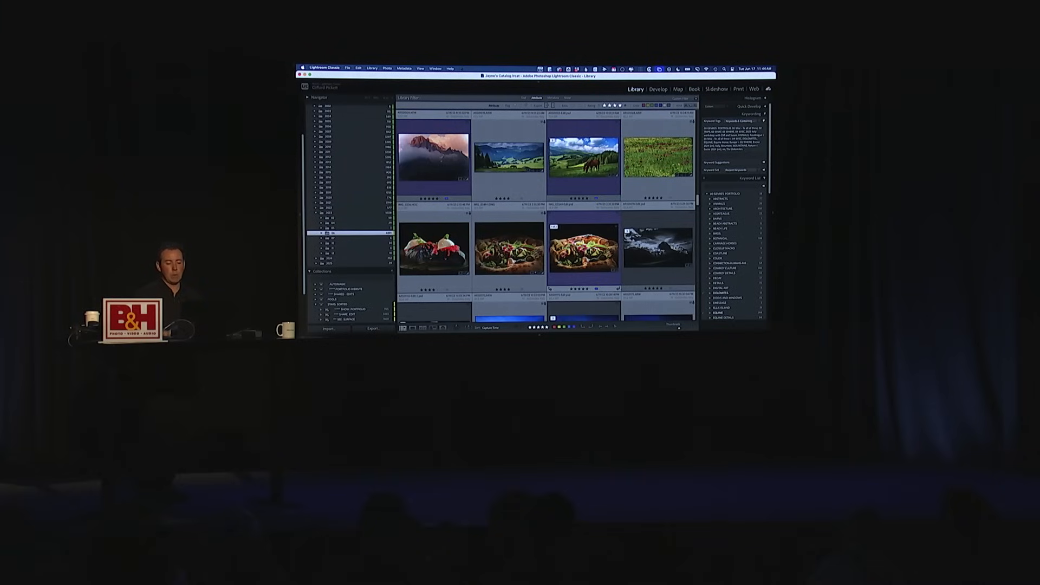
# - Select the five-star pizza photo, and lower the rating of the similar pizza photo beside it below four stars
pyautogui.click(584, 252)
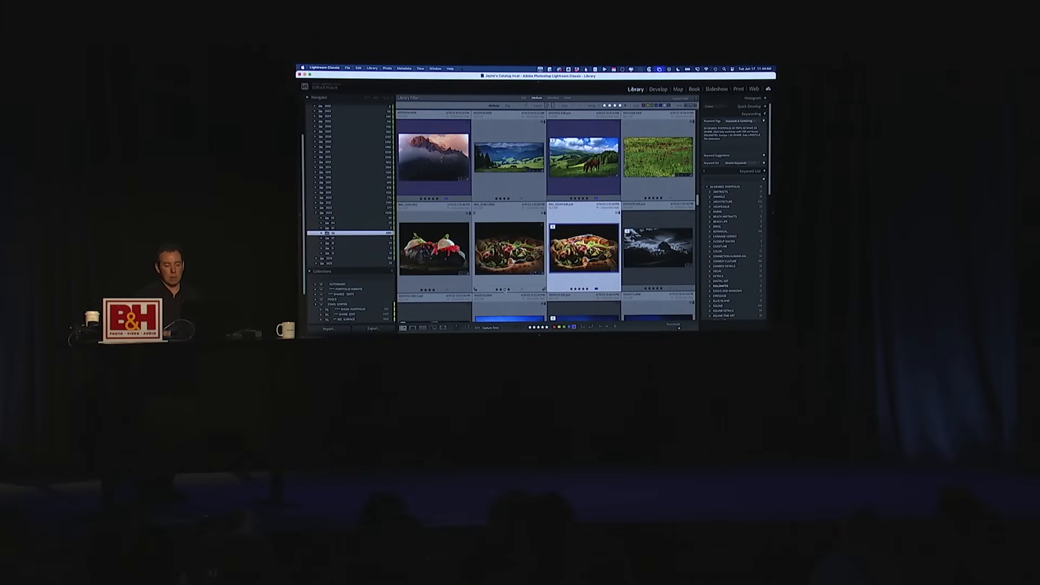
pyautogui.click(506, 291)
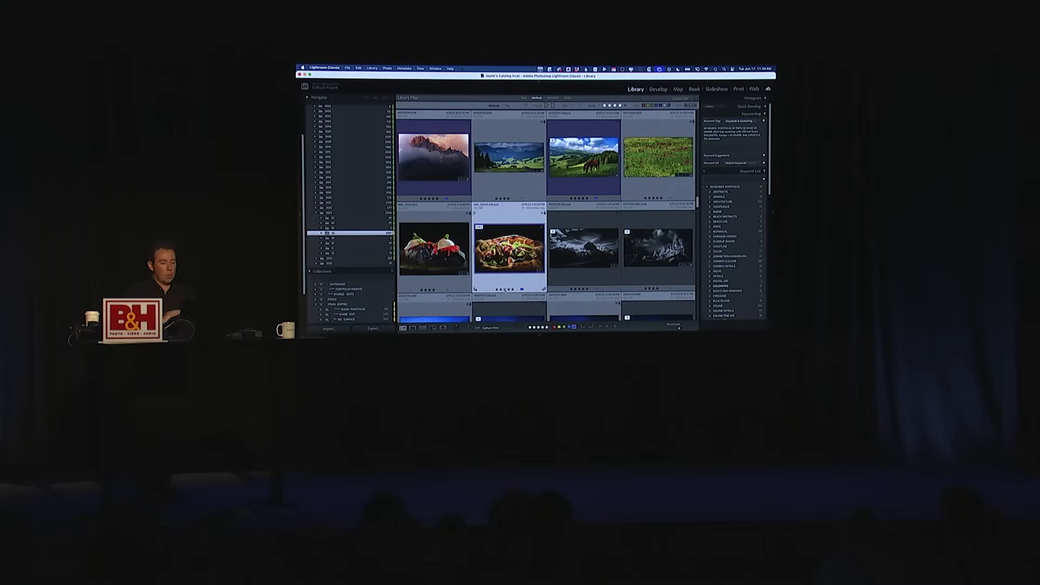
# - Browse the five-star photos of the whole 2023 folder, and compare them with the unfiltered set by toggling the library filter
pyautogui.click(331, 213)
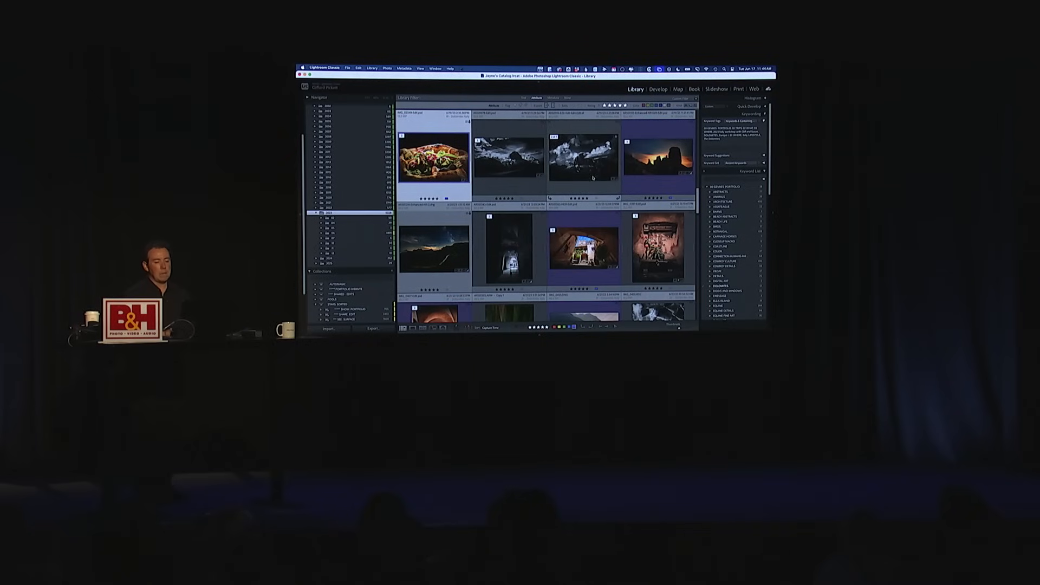
pyautogui.scroll(-5, 593, 178)
pyautogui.scroll(-10, 594, 178)
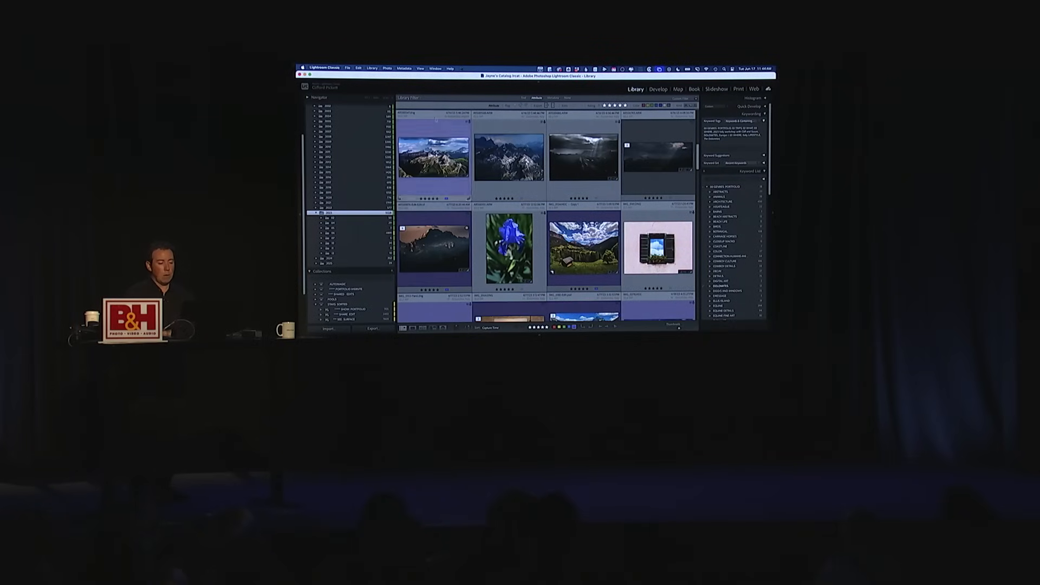
pyautogui.press('super+l')
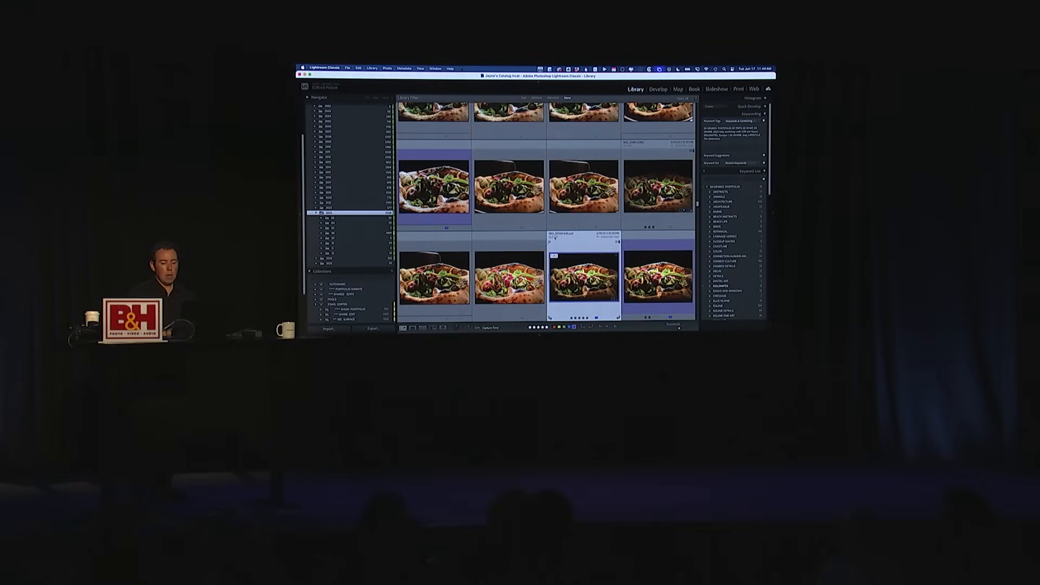
pyautogui.scroll(-5, 555, 237)
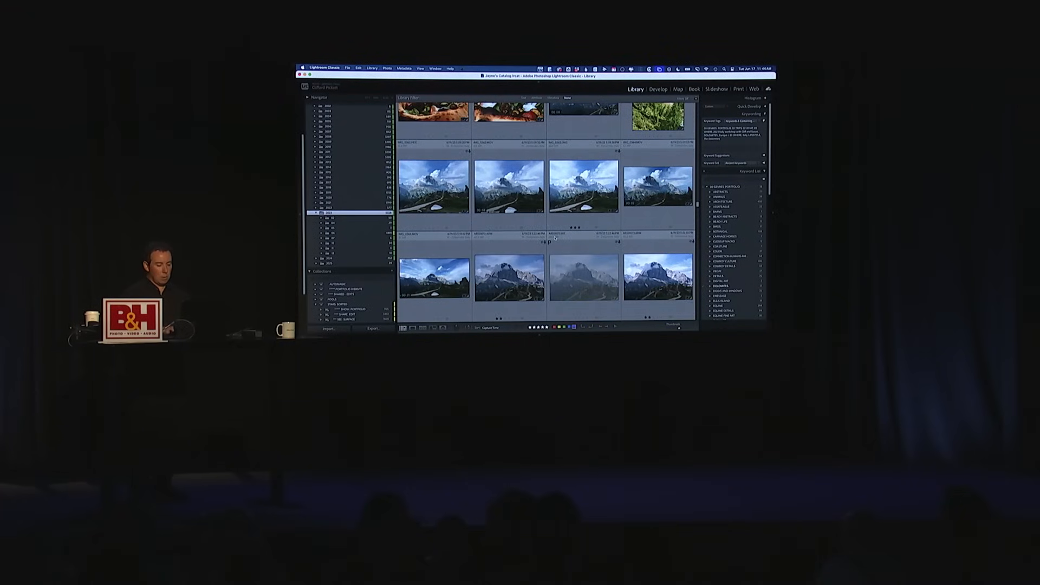
pyautogui.press('super+l')
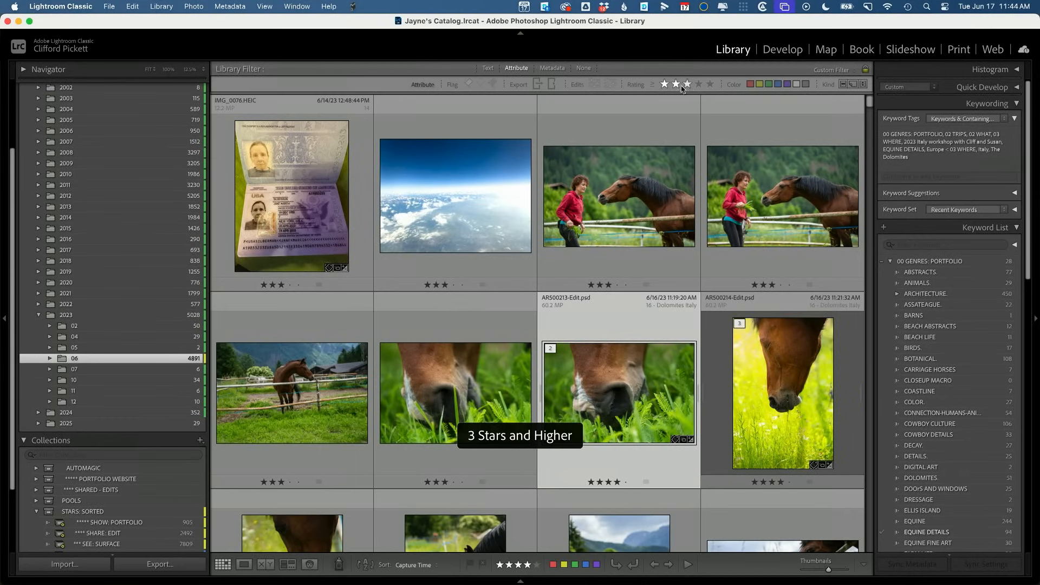
# - Compare the 06 folder's photos filtered at two, three, and four stars and higher
pyautogui.click(676, 84)
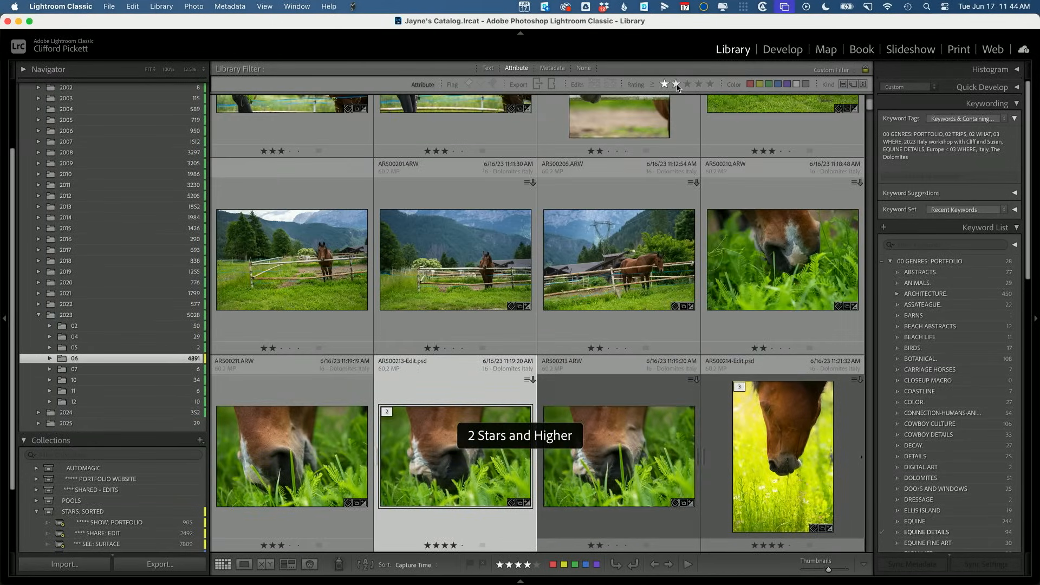
pyautogui.click(688, 85)
pyautogui.click(698, 85)
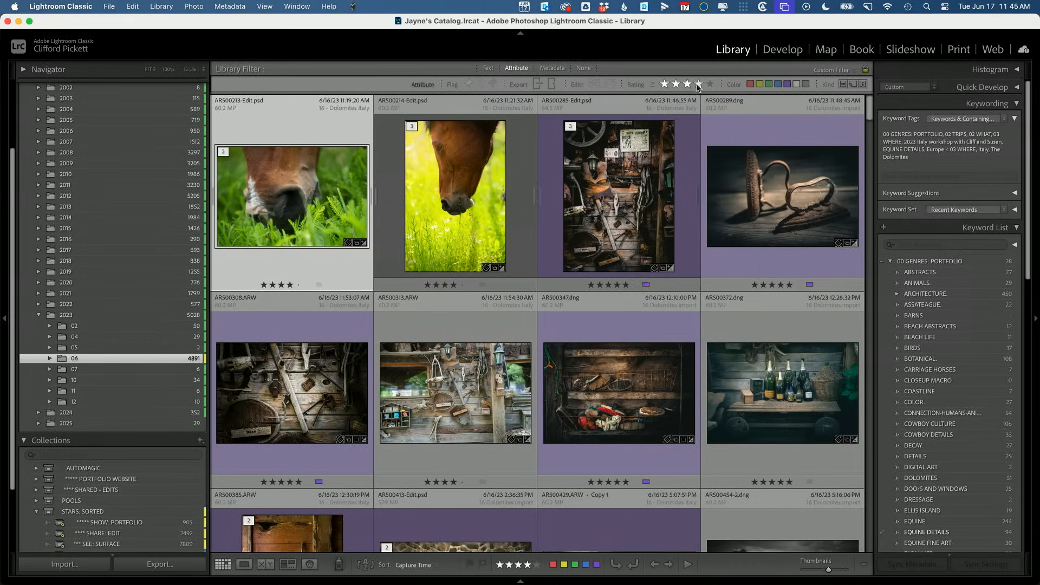
pyautogui.scroll(-5, 89, 448)
# - Open the SHOW: PORTFOLIO smart collection, search any searchable field for "dog", and clear the search
pyautogui.click(104, 440)
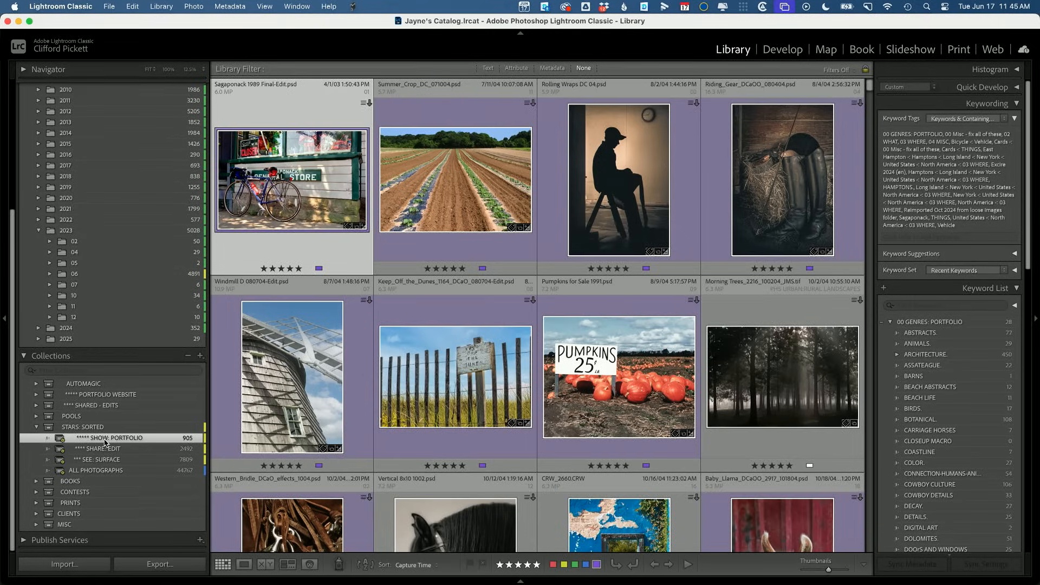
pyautogui.click(487, 68)
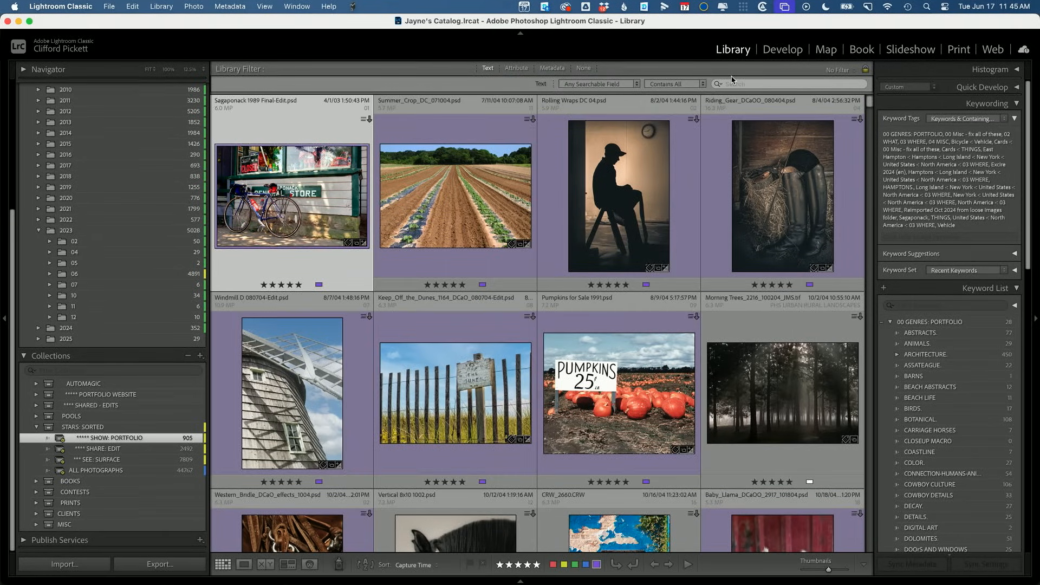
pyautogui.click(744, 82)
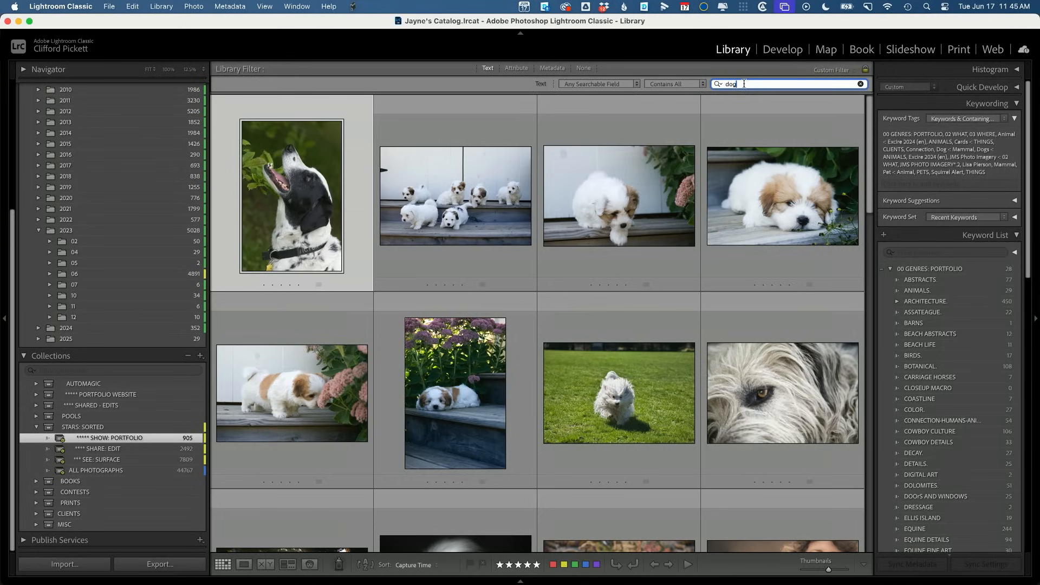
pyautogui.click(860, 84)
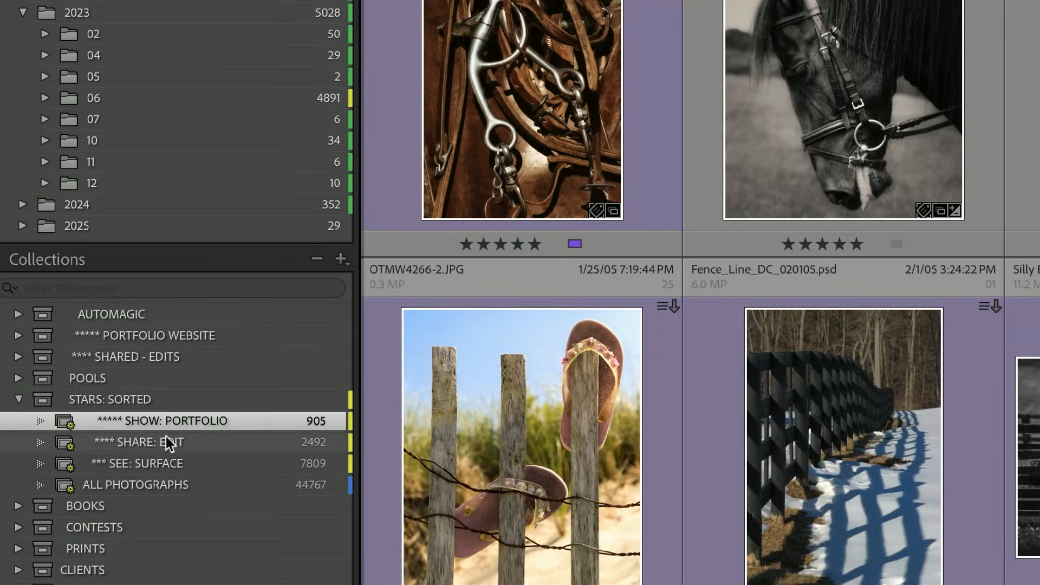
# - Review the ALL PHOTOGRAPHS, SEE: SURFACE, SHARE: EDIT and SHOW: PORTFOLIO smart collections in turn
pyautogui.click(122, 482)
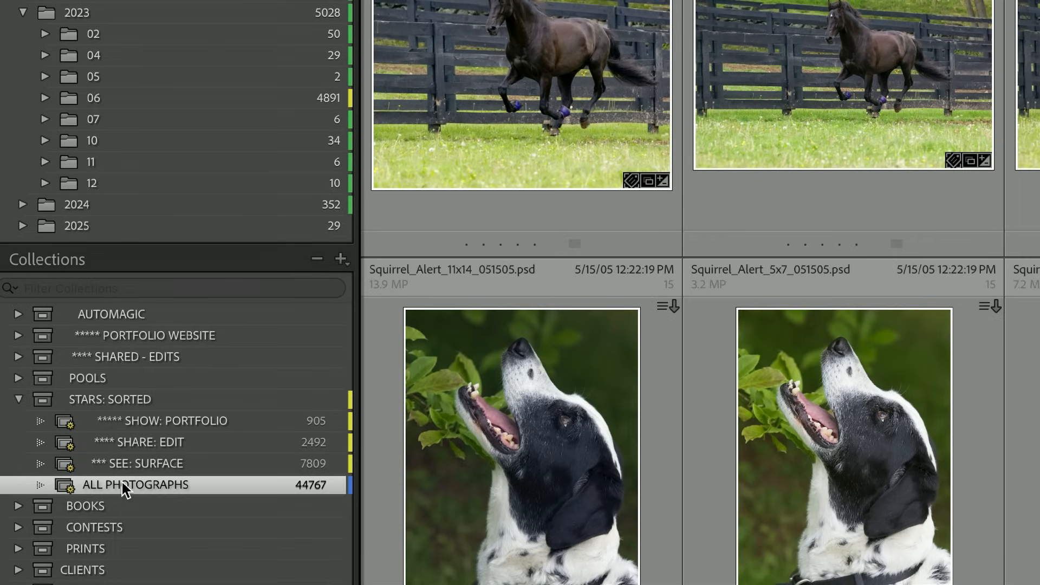
pyautogui.click(139, 456)
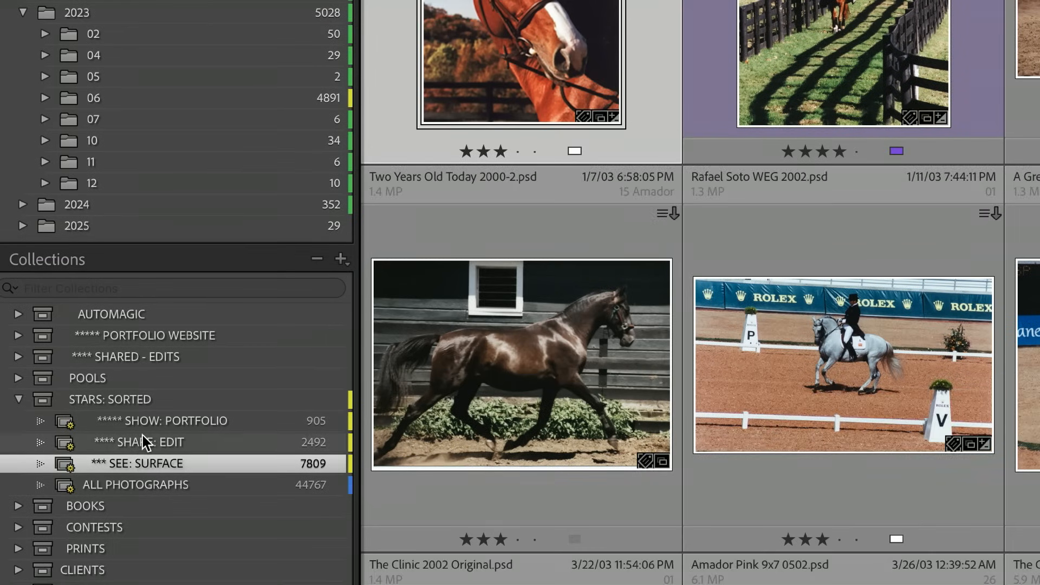
pyautogui.click(142, 436)
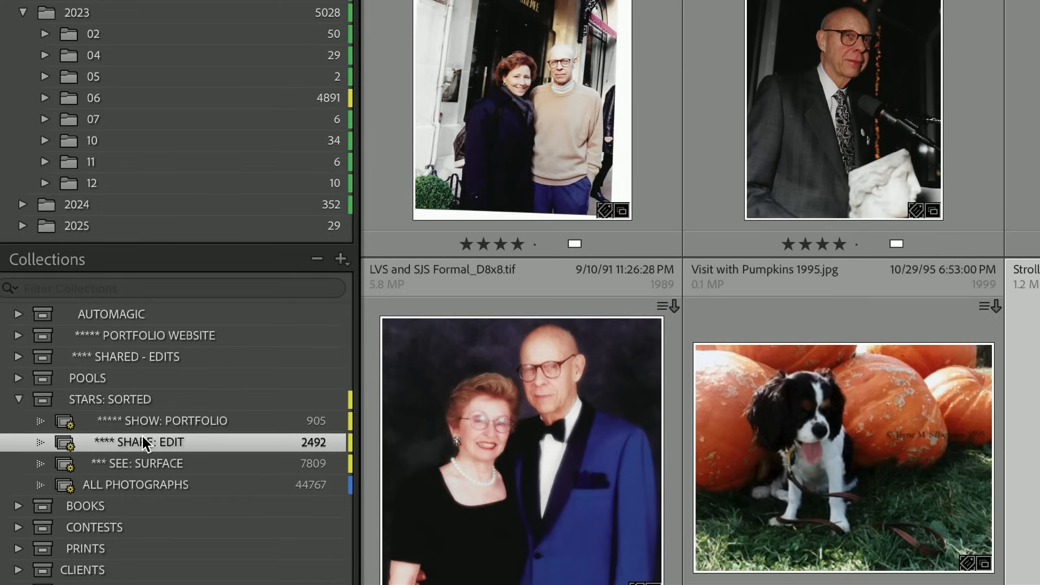
pyautogui.click(150, 424)
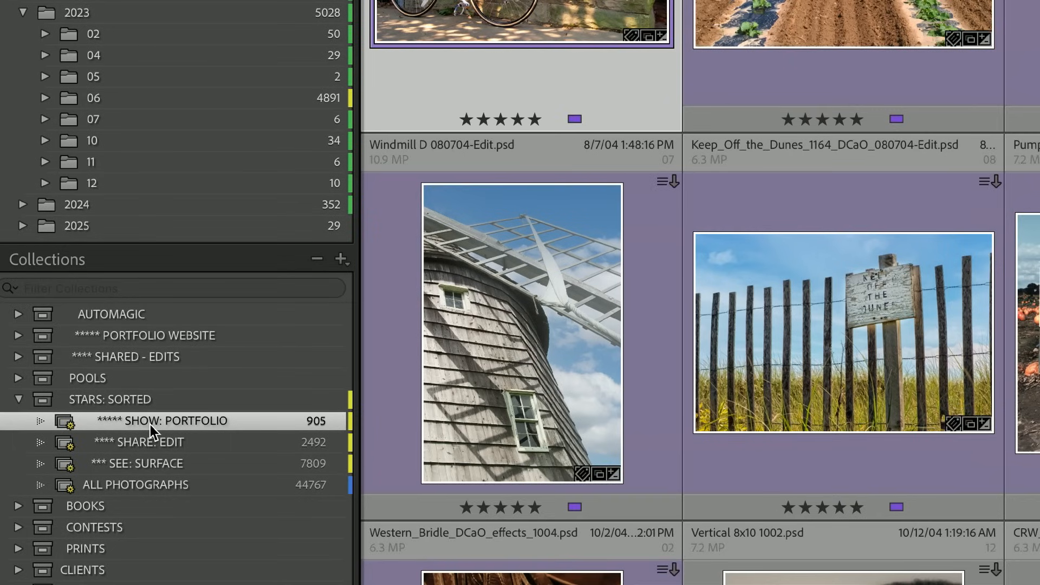
# - Expand the PORTFOLIO WEBSITE collection set, and inspect the CARRIAGE HORSES smart collection's rules without changing them
pyautogui.click(23, 336)
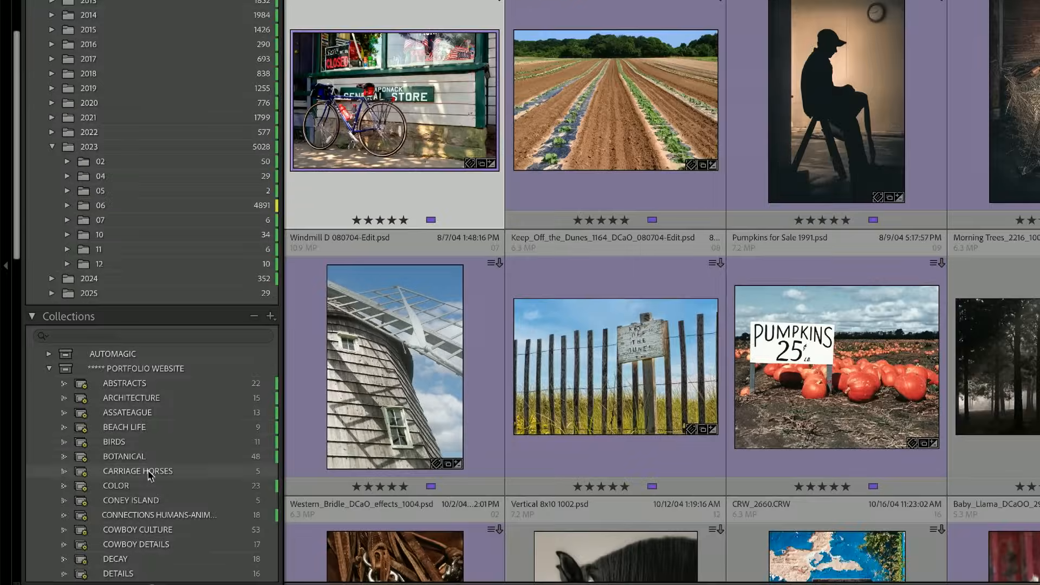
pyautogui.doubleClick(137, 471)
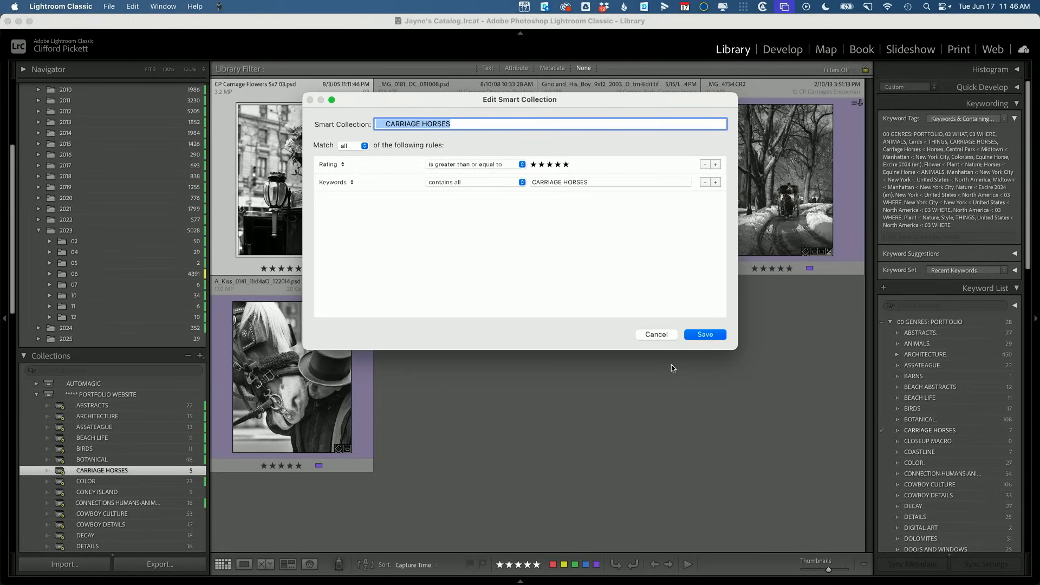
pyautogui.click(655, 336)
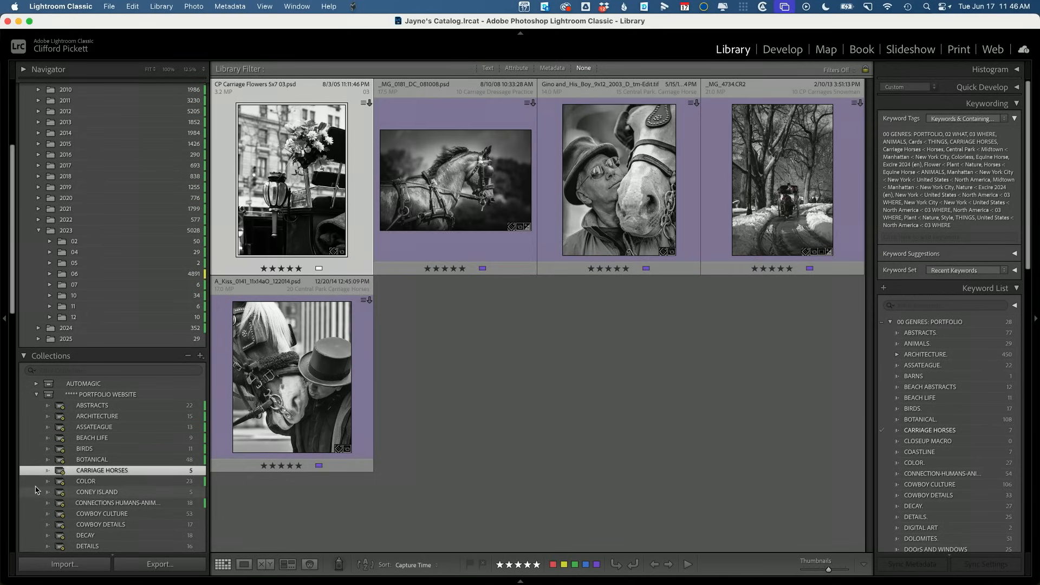
# - Open the BOTANICAL smart collection, and start cloud syncing for this catalog instead of BILD Demo 2025.lrcat
pyautogui.click(130, 463)
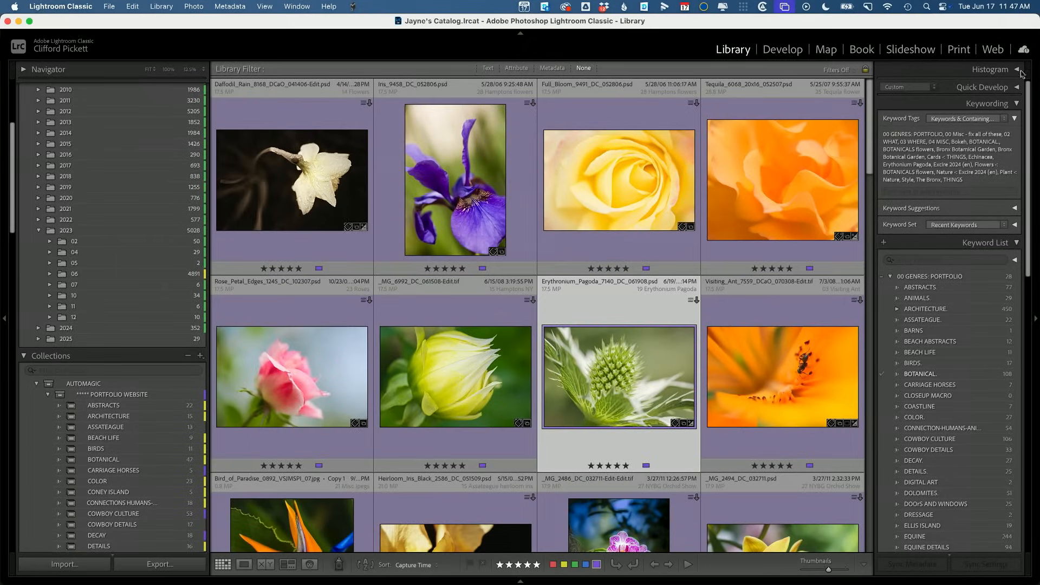
pyautogui.click(1022, 54)
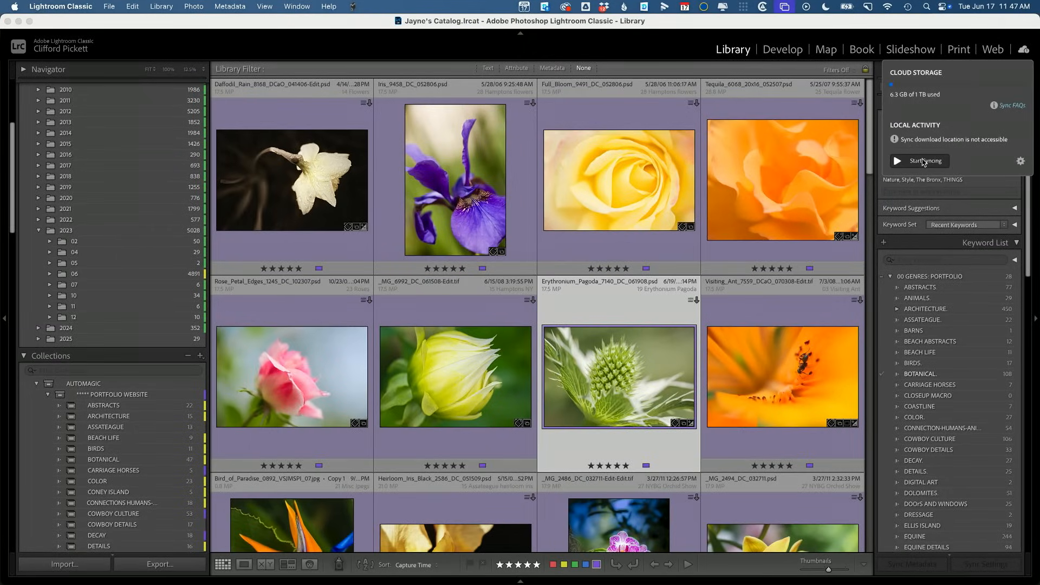
pyautogui.click(569, 232)
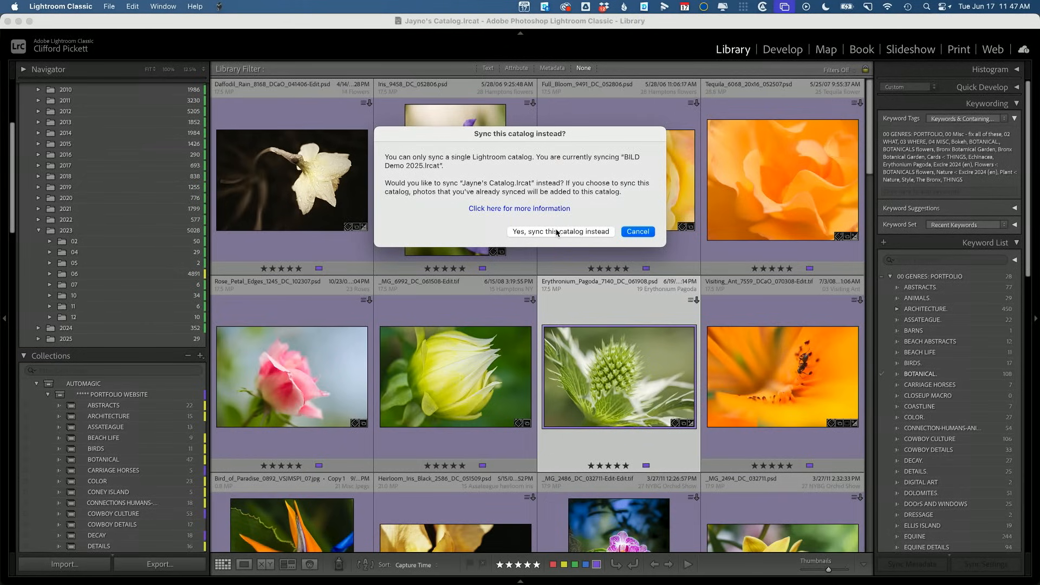
# - Confirm syncing this catalog instead, and collapse the PORTFOLIO WEBSITE set of smart collections
pyautogui.click(557, 232)
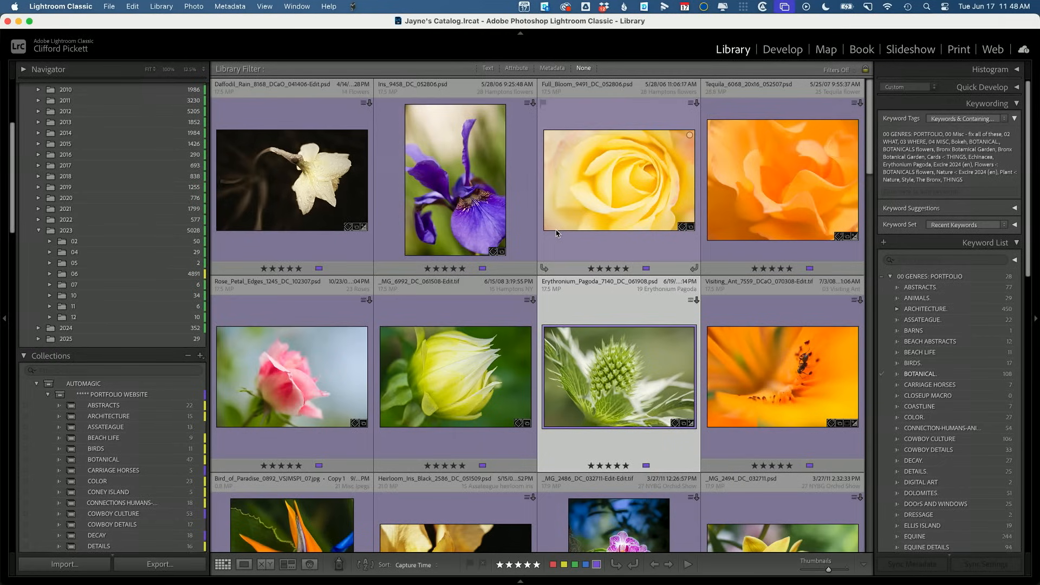
pyautogui.scroll(-10, 46, 450)
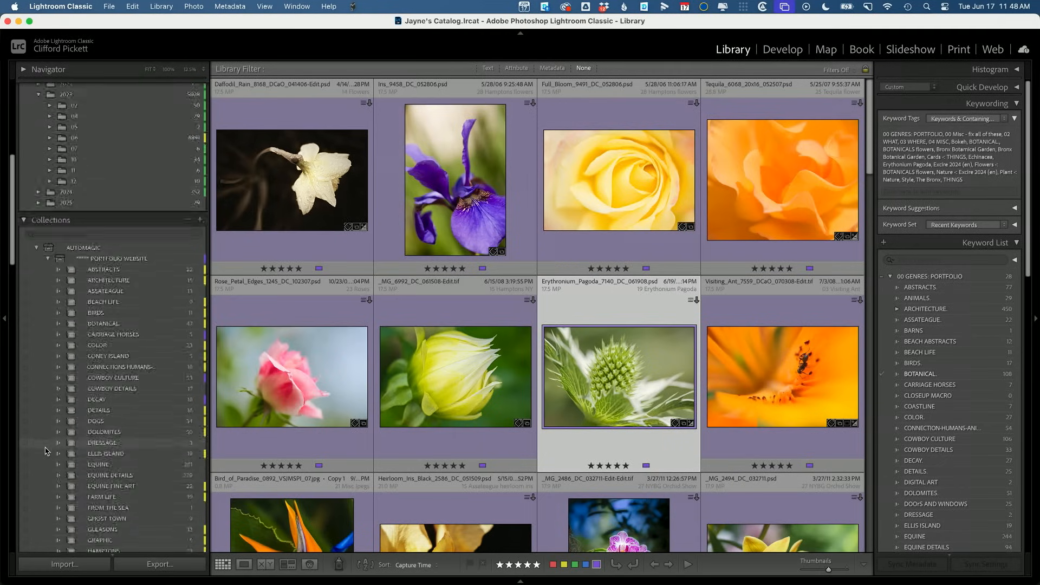
pyautogui.scroll(5, 46, 451)
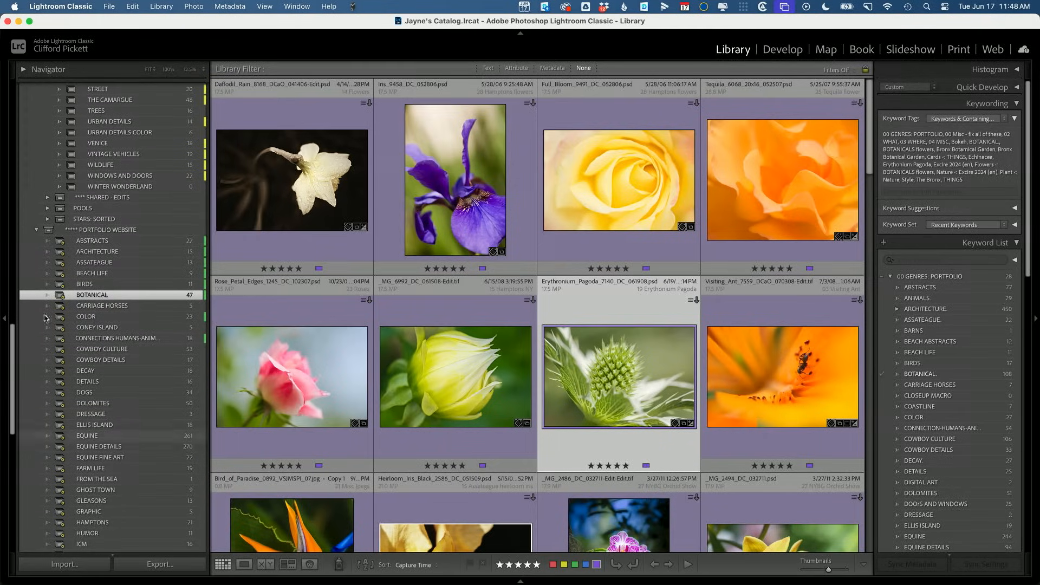
pyautogui.click(37, 230)
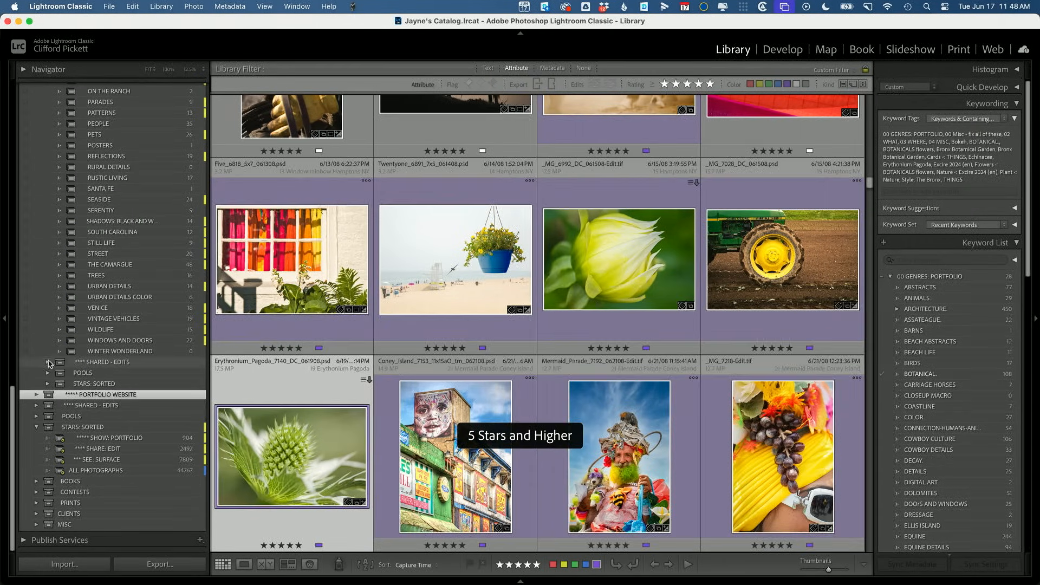
# - Expand the STARS: SORTED set under AUTOMAGIC and browse the photos in its SHOW: PORTFOLIO collection
pyautogui.click(48, 384)
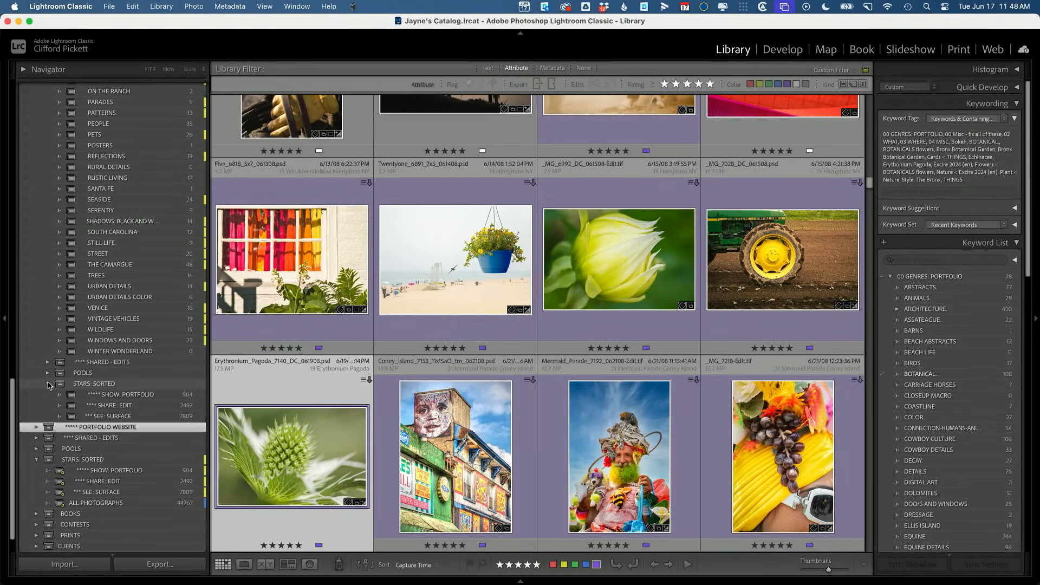
pyautogui.click(136, 393)
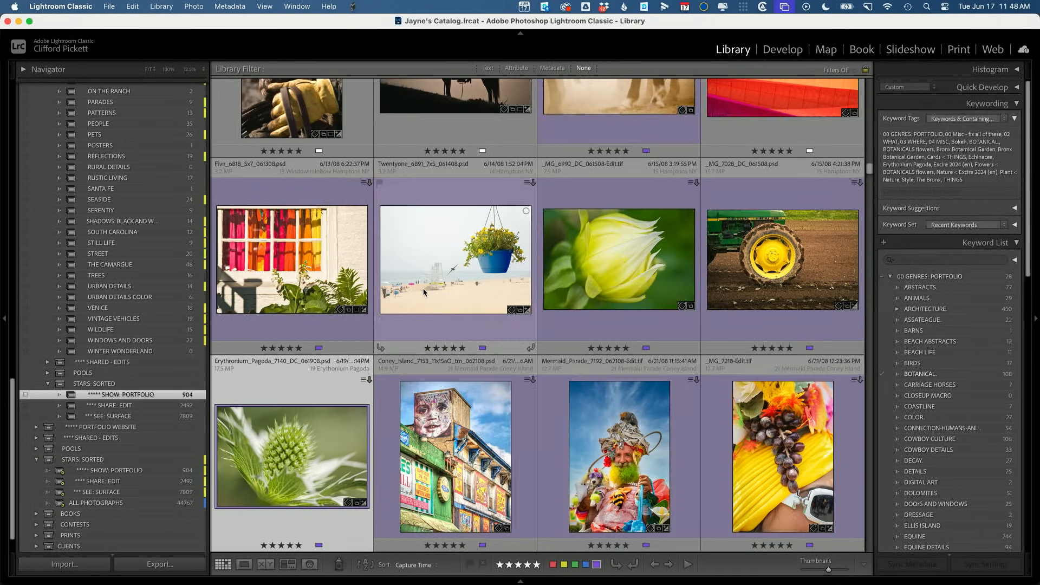
pyautogui.scroll(-10, 424, 292)
pyautogui.scroll(-3, 425, 292)
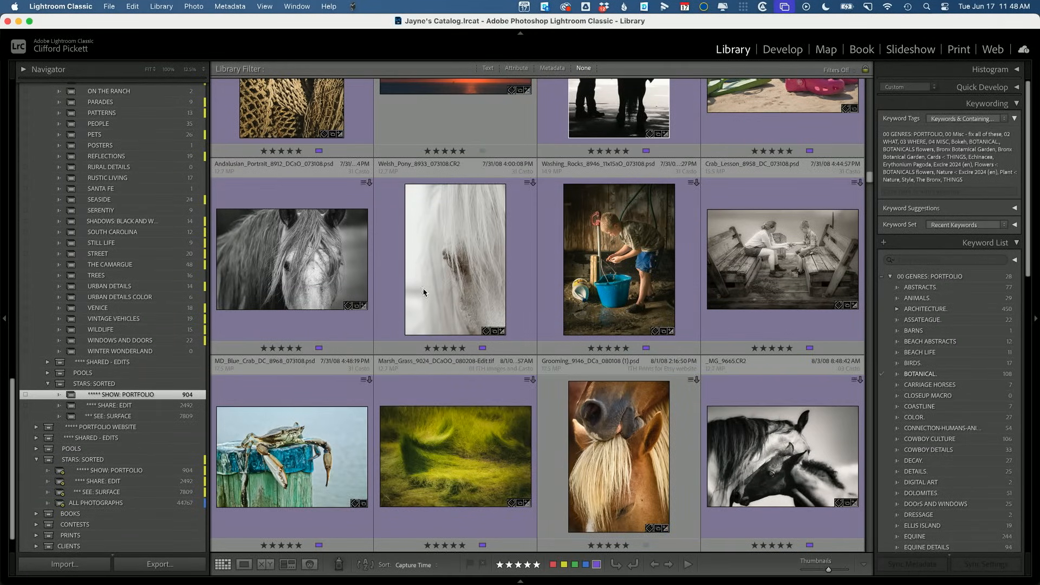
# - Open the SHARE: EDIT collection under AUTOMAGIC and rate the Hamptons montage photo three stars
pyautogui.click(120, 406)
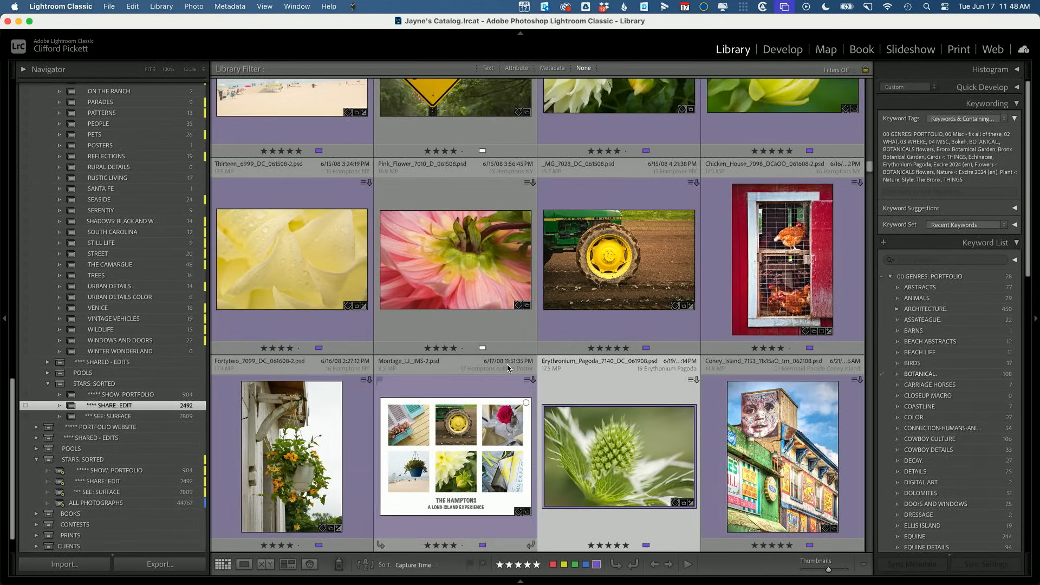
pyautogui.scroll(-3, 491, 279)
pyautogui.click(492, 279)
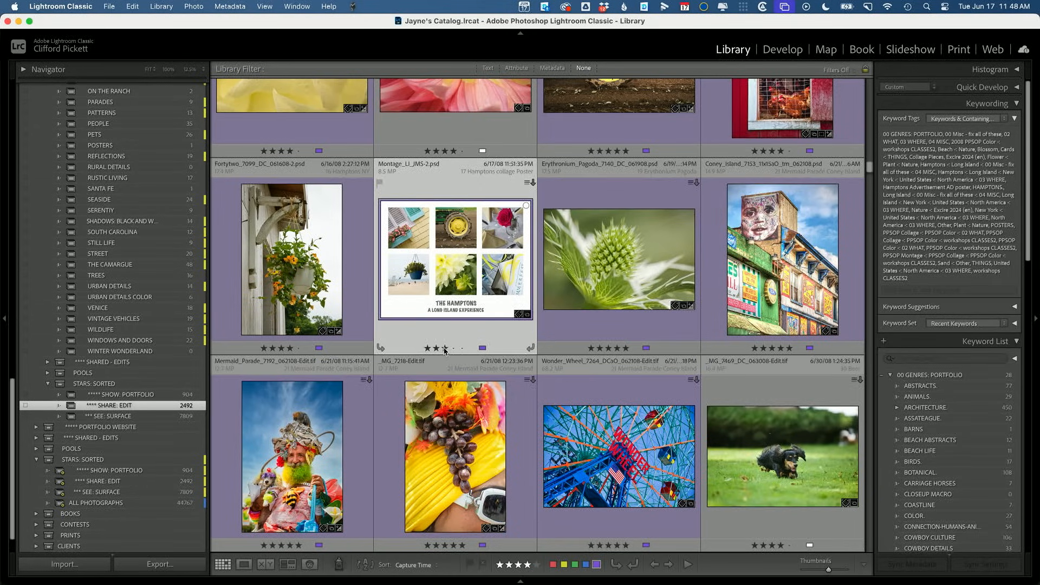
pyautogui.scroll(-6, 444, 350)
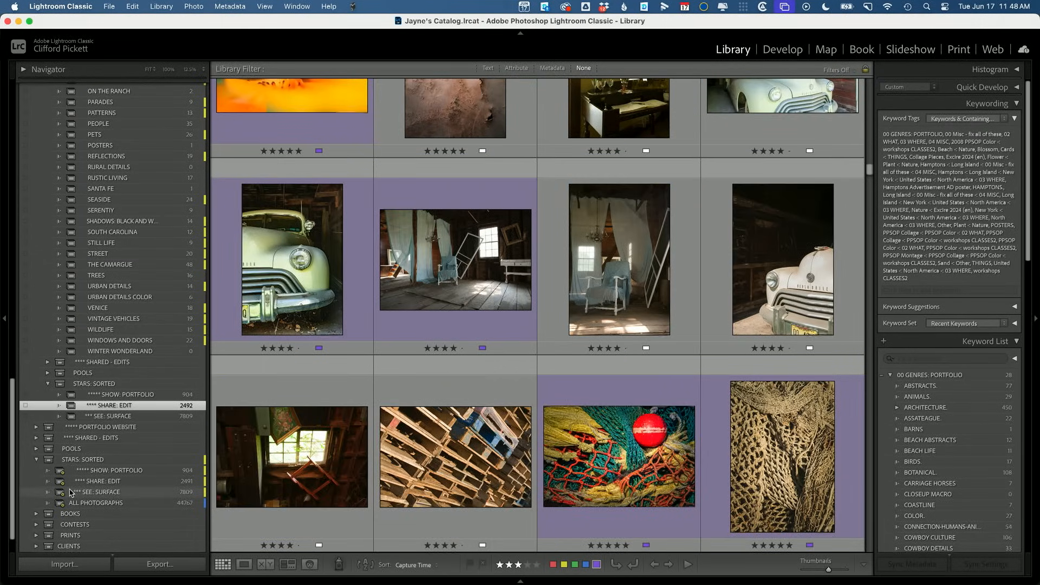
# - Open the SHARE: EDIT smart collection outside AUTOMAGIC and look back over the AUTOMAGIC portfolio collections
pyautogui.scroll(-2, 77, 491)
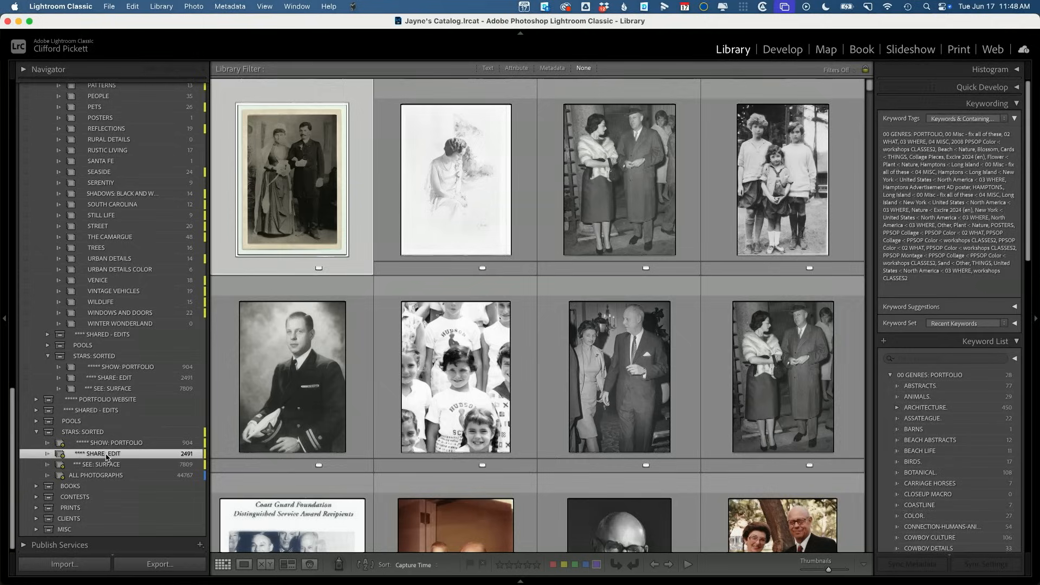
pyautogui.click(106, 455)
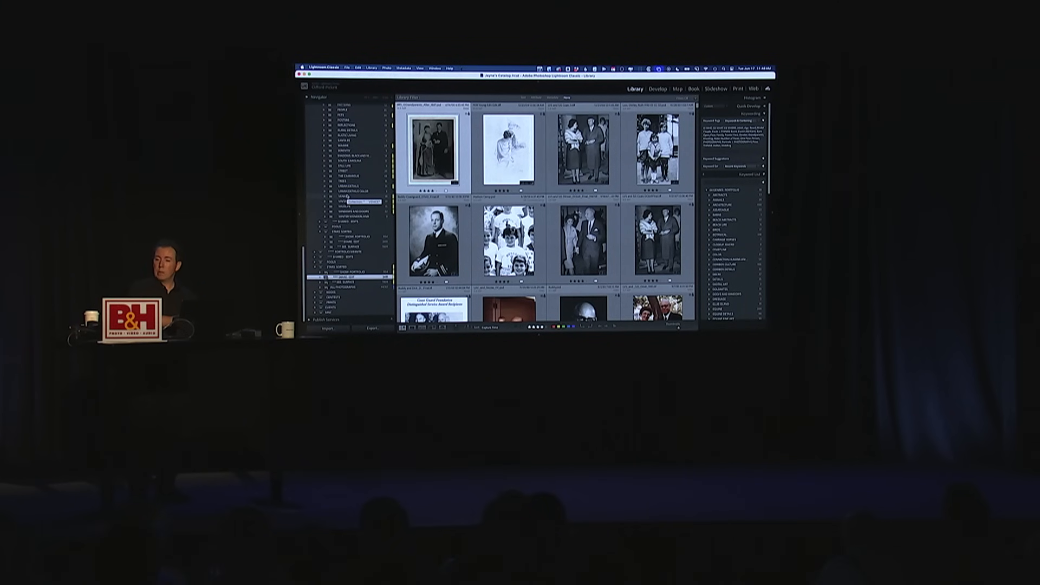
pyautogui.scroll(2, 352, 164)
pyautogui.scroll(1, 352, 164)
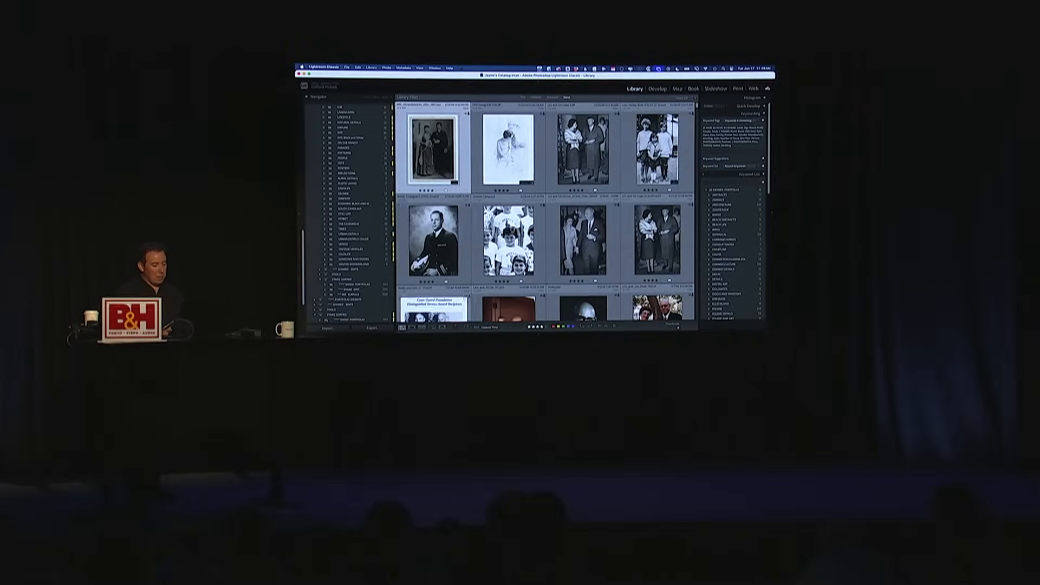
pyautogui.press('super+Tab')
pyautogui.press('super+Tab')
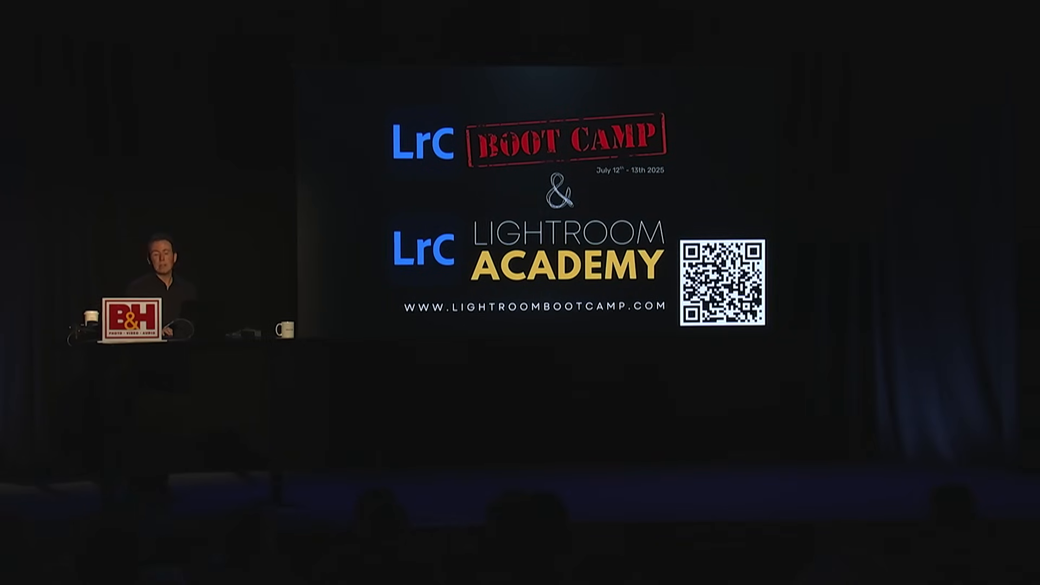
pyautogui.press('Right')
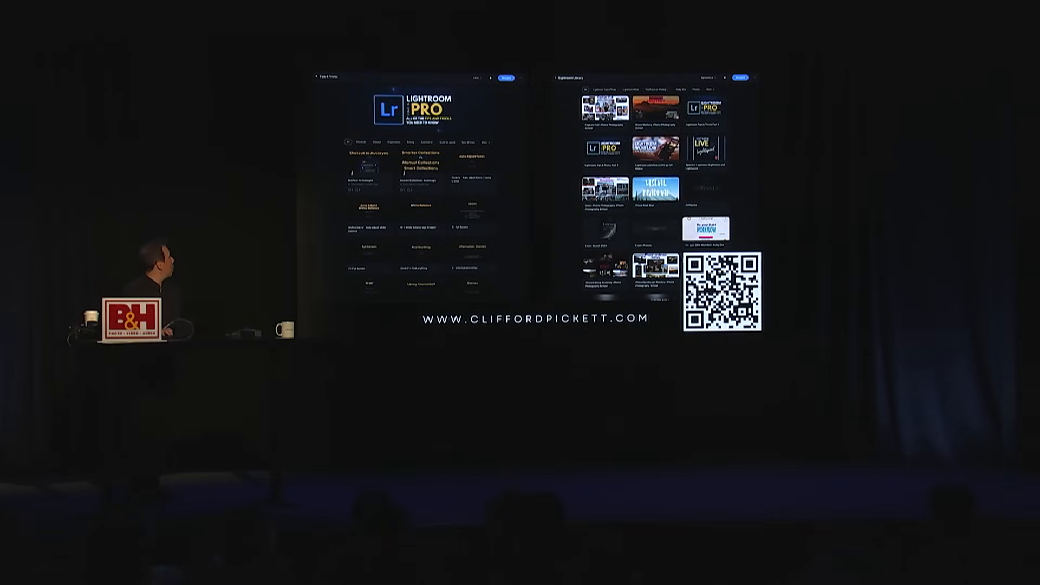